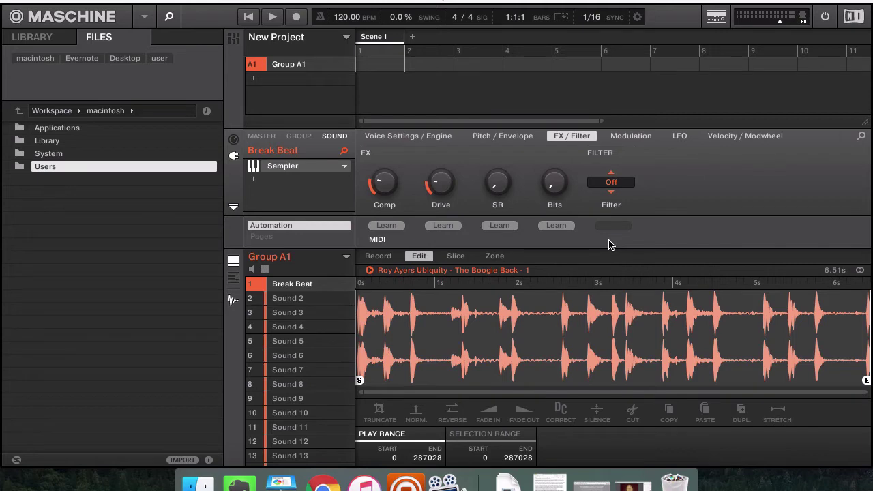
Leave the break's waveform and show Group A1's empty Pattern Editor grid with Cmd+E
left_click(381, 256)
left_click(417, 256)
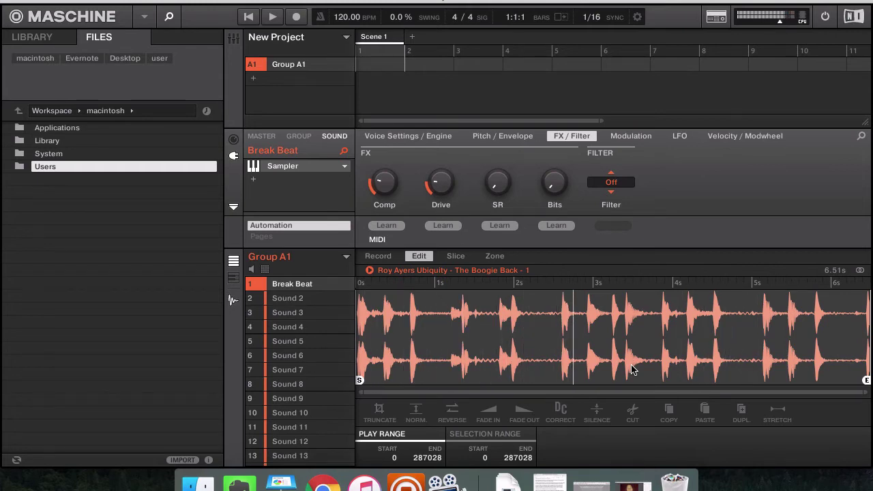
key("super+e")
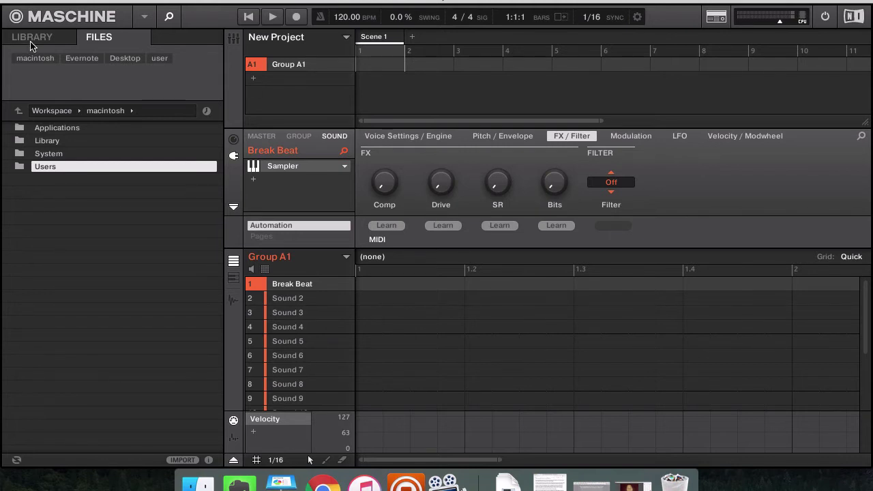
List the Desktop folder's contents in the FILES browser, briefly checking LIBRARY before returning
left_click(127, 57)
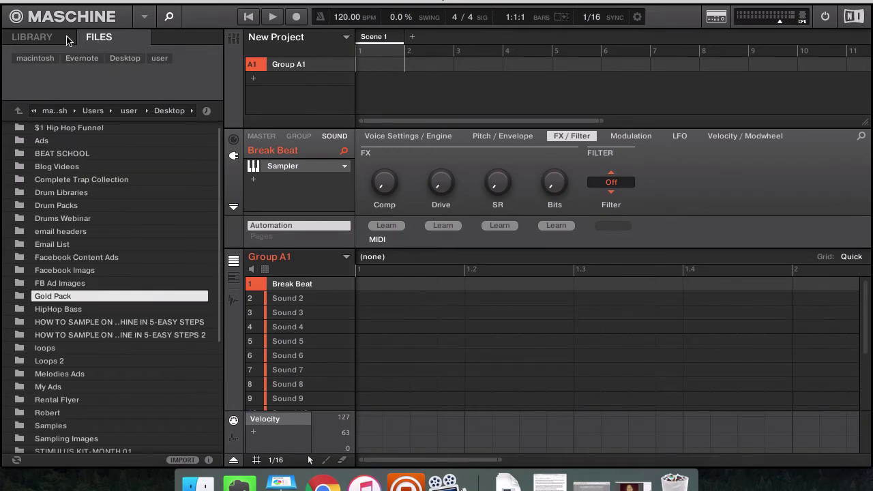
left_click(54, 38)
left_click(95, 37)
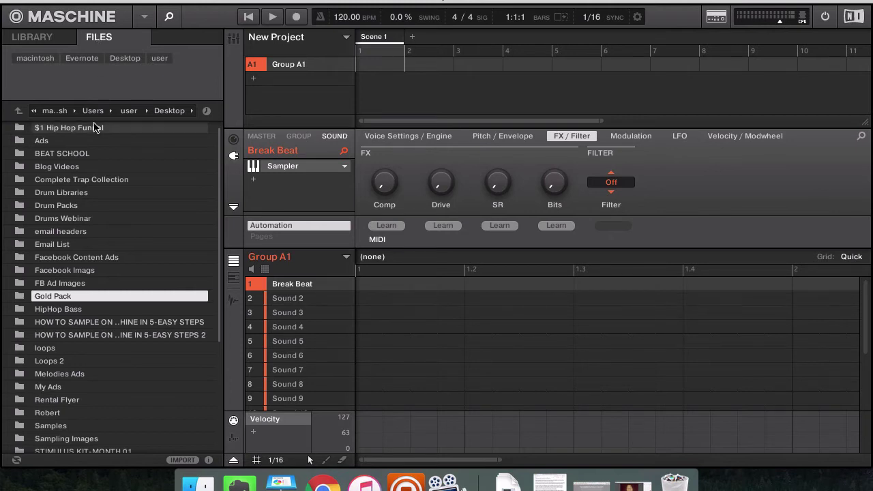
Bring the Break Beat waveform back into view in the Sample Editor
key("super+e")
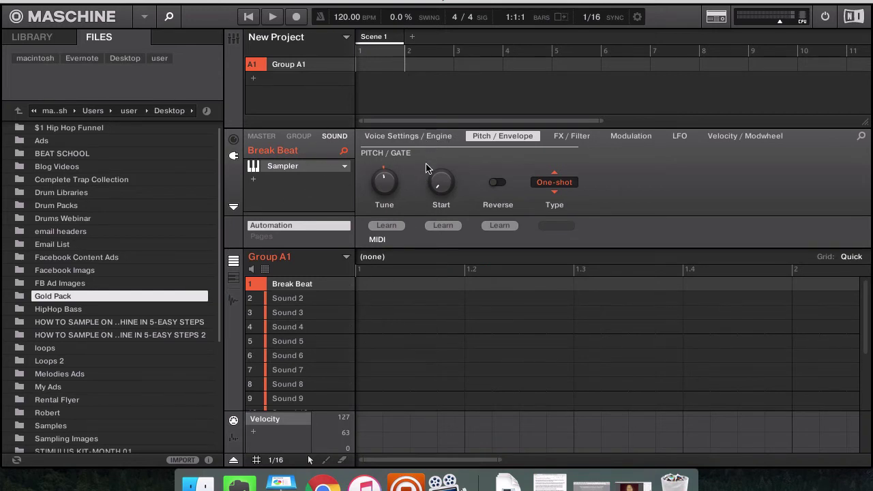
Step through Voice Settings and Pitch / Envelope to FX / Filter, setting EQ with 2.6 dB gain
left_click(382, 139)
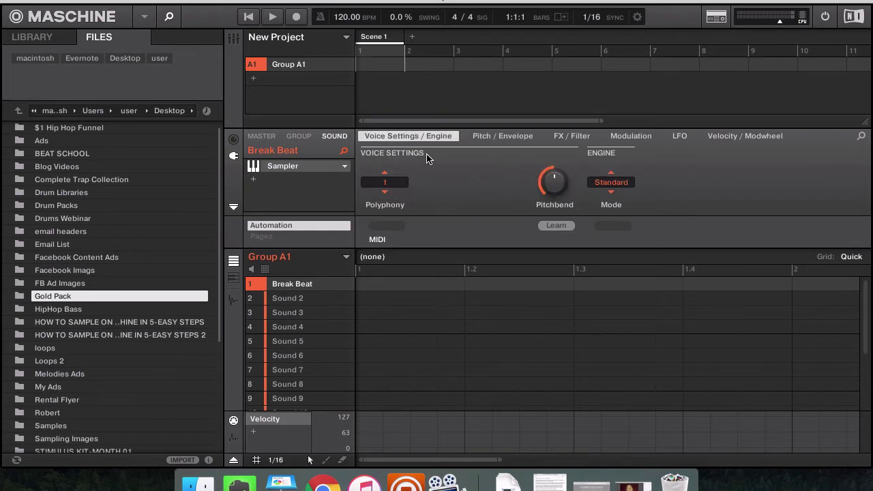
left_click(484, 137)
mouse_move(387, 185)
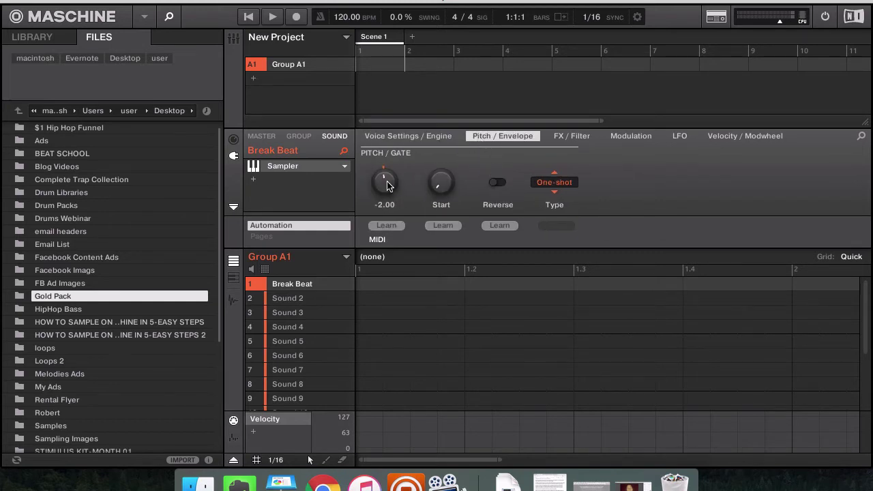
left_click(560, 138)
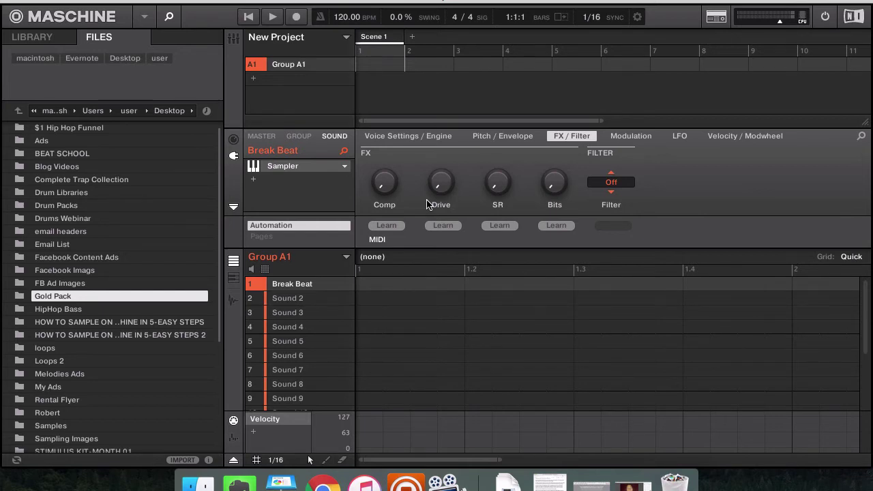
mouse_move(437, 193)
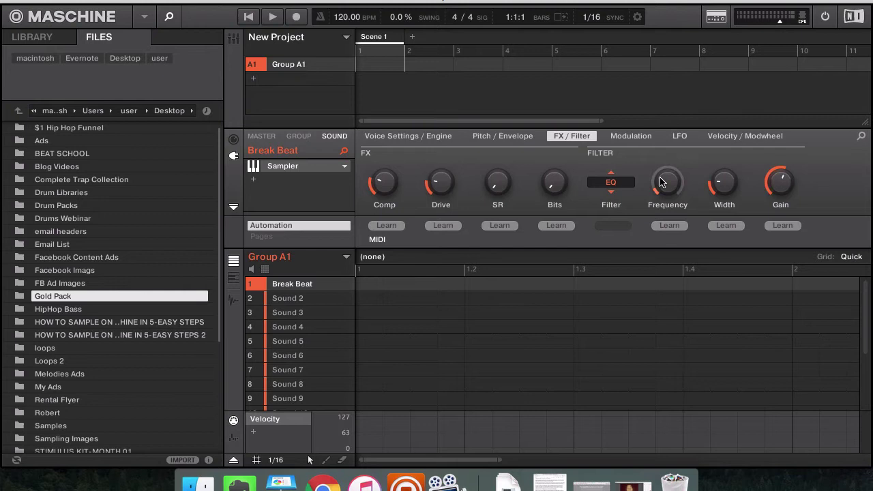
Trim Break Beat's play range to samples 0–28114 of The Boogie Back - 3
mouse_move(666, 183)
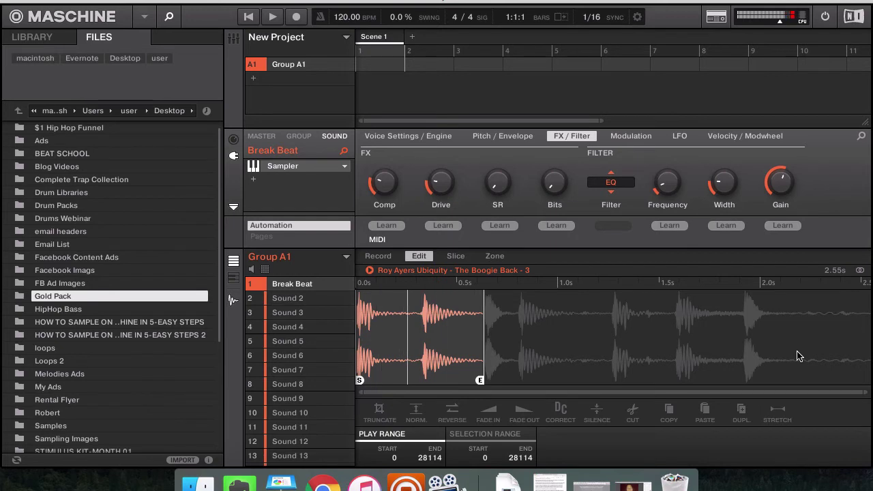
Copy the Break Beat sound from slot 1 and paste it into slot 2
key("super+c")
key("super+v")
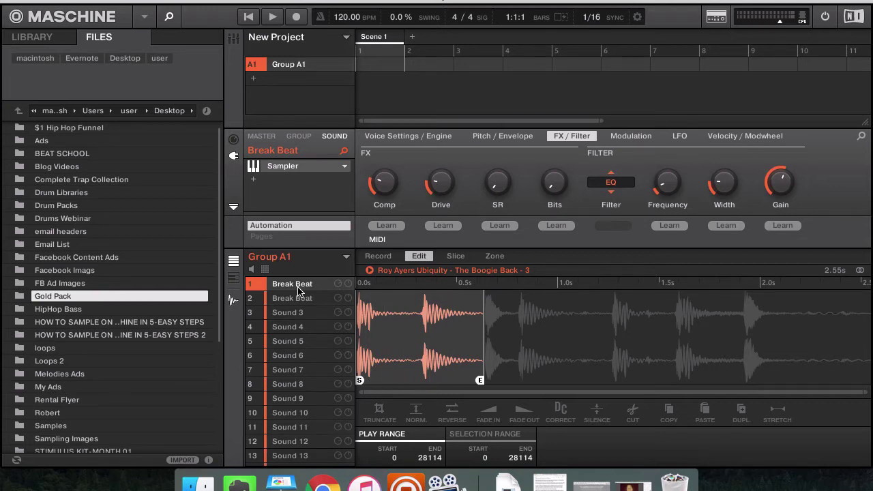
Select the second Break Beat copy in slot 2
left_click(300, 298)
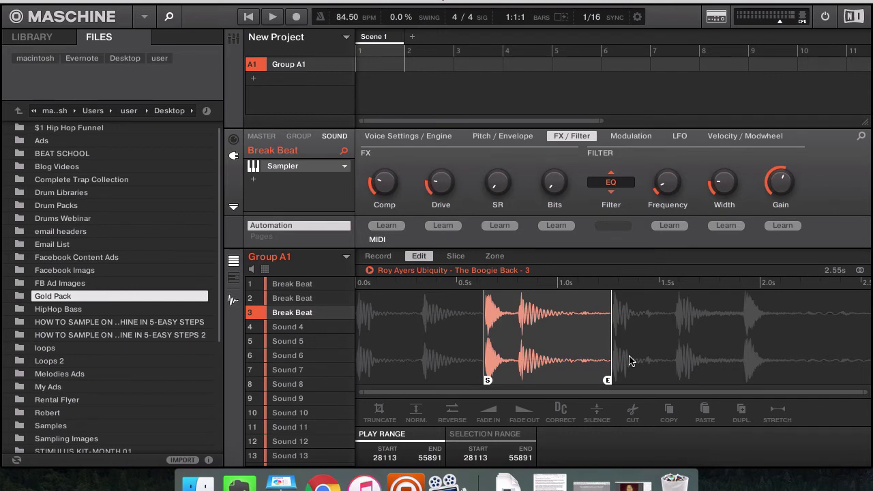
Start playback of Pattern 1 with the Space bar
key("space")
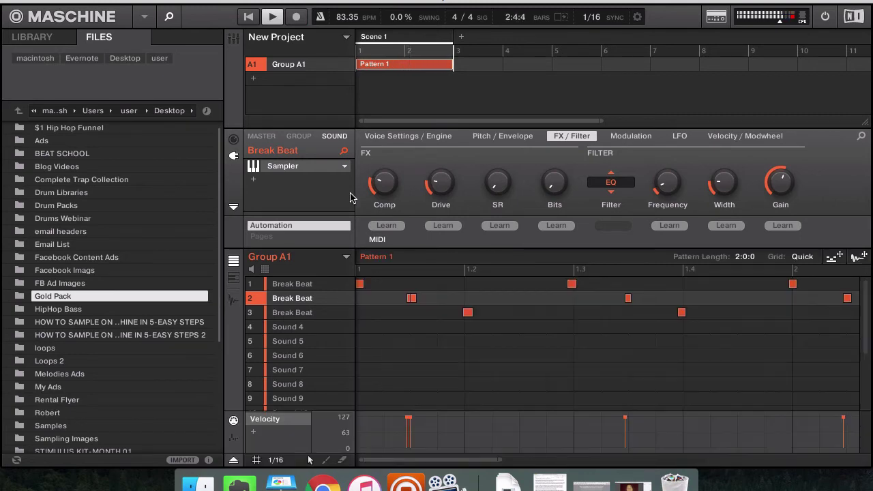
Remove the doubled row-2 note, nudge the early row-2 hit later, and select Sound 6
left_click(411, 300)
left_click(411, 300)
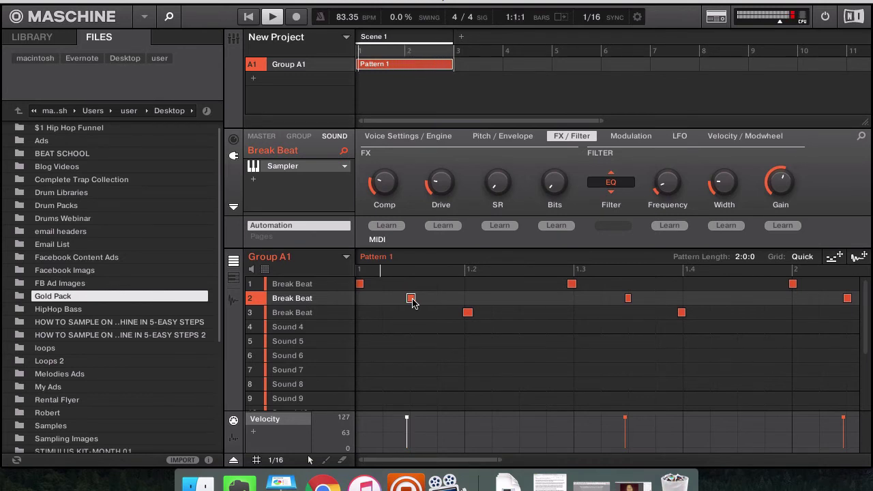
left_click_drag(412, 303, 414, 302)
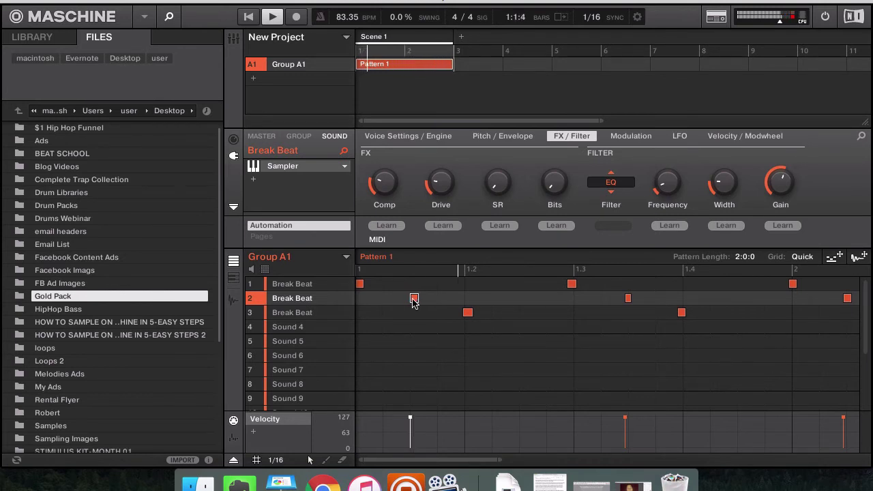
left_click(399, 363)
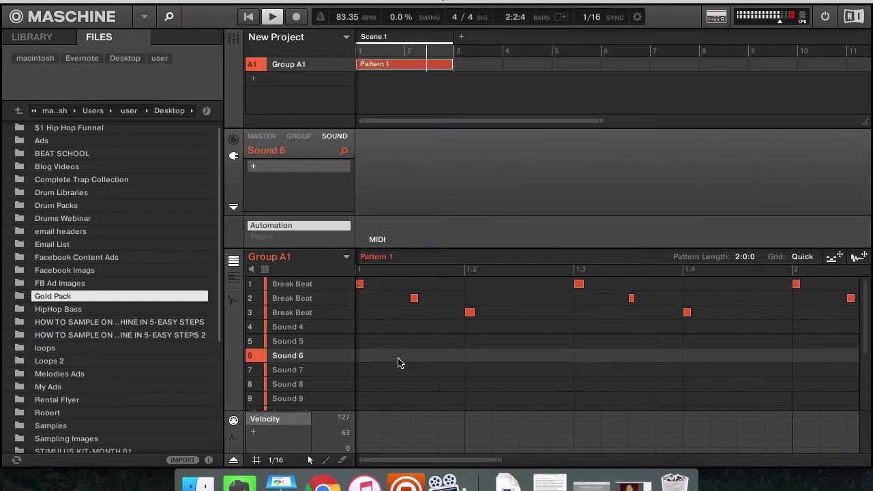
key("XF86AudioRaiseVolume")
In the GROUP Groove settings, set the swing Cycle to 3/16, then select Sound 4
left_click(233, 139)
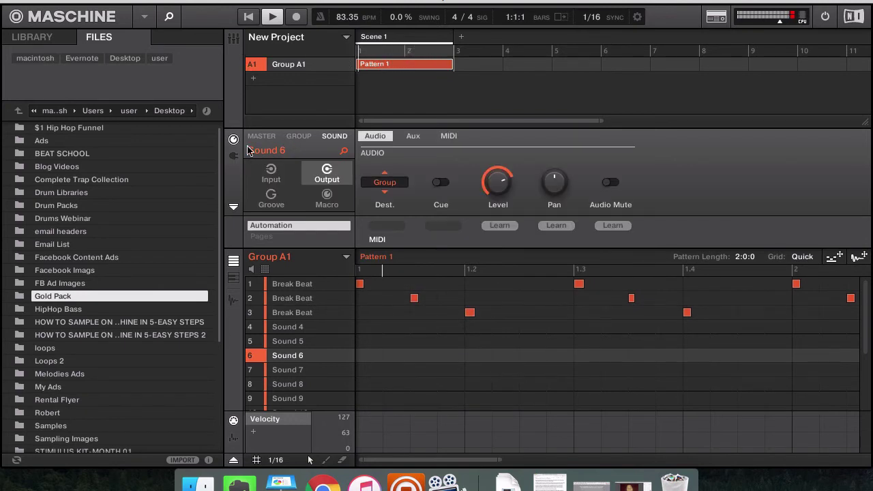
left_click(271, 197)
left_click(298, 137)
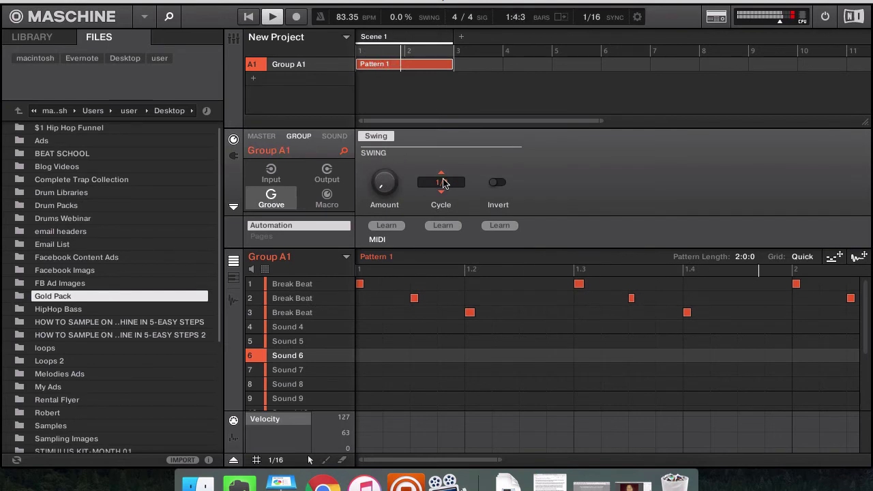
left_click(443, 182)
left_click(462, 214)
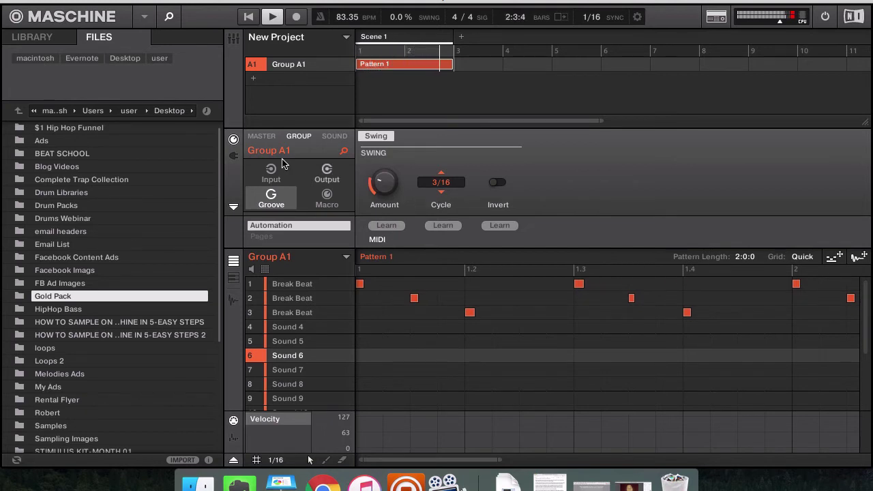
left_click(306, 326)
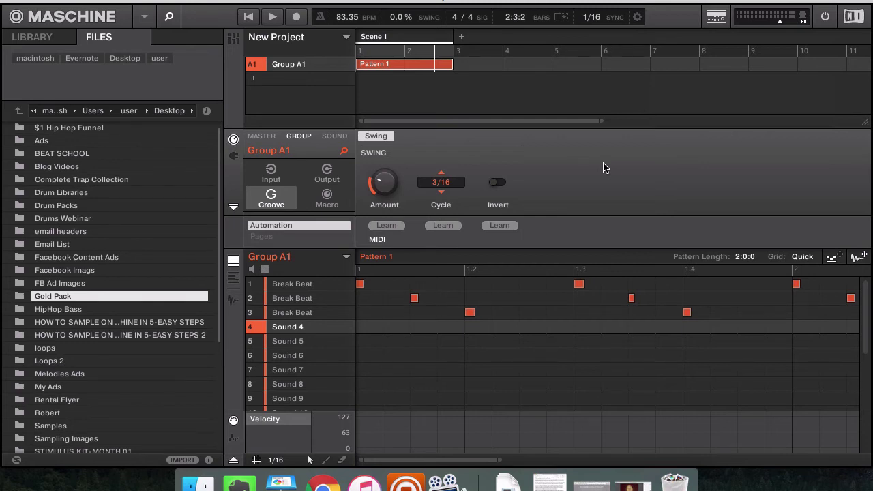
Load the Tamb CLP tambourine sample from the Gold Package folder into sound slot 6
double_click(109, 298)
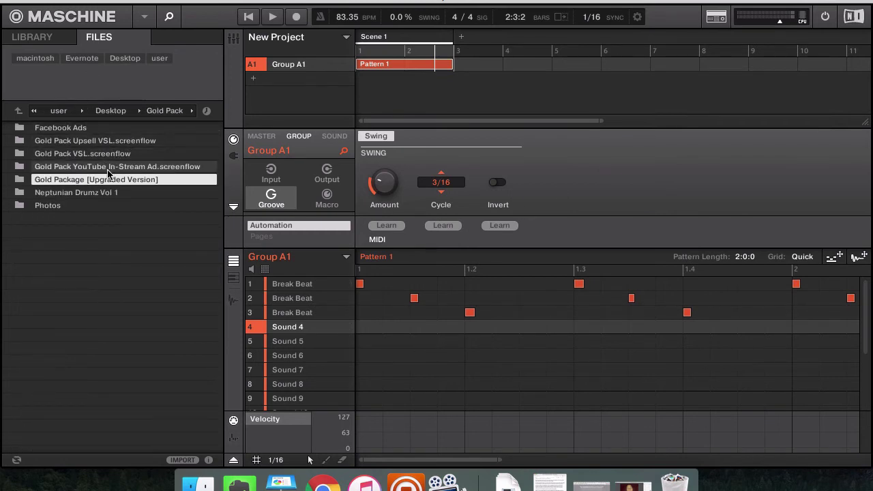
left_click(68, 192)
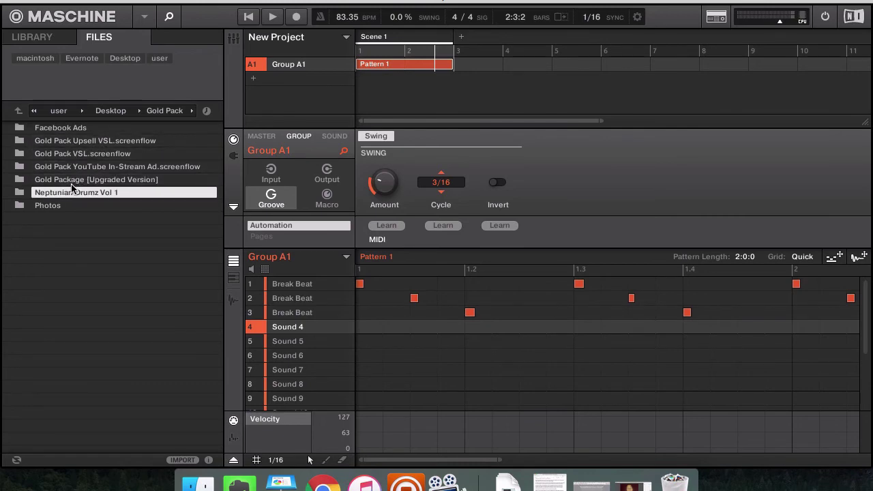
double_click(72, 181)
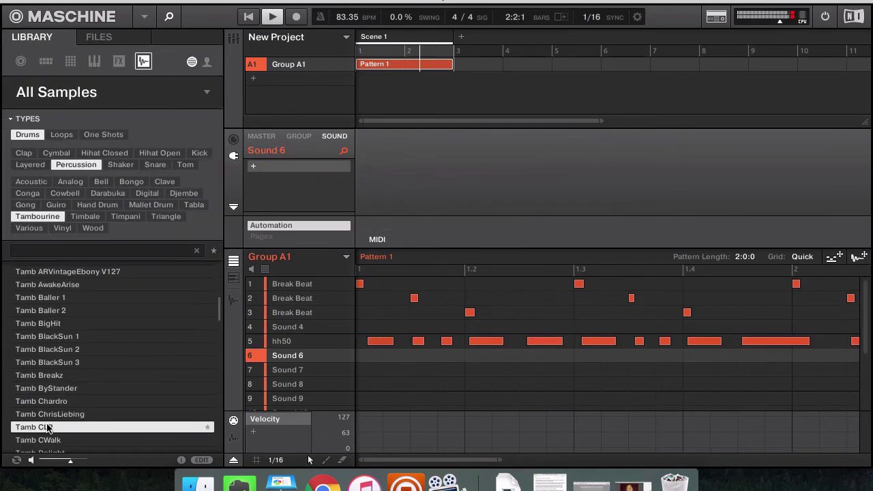
double_click(48, 427)
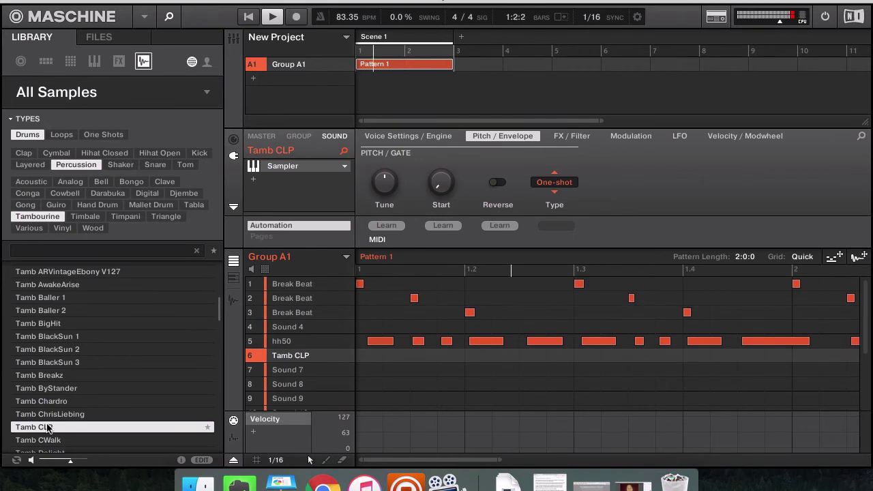
Record long Tamb CLP hits on beats 2 and 4 over the looping hi-hat pattern
key("super+r")
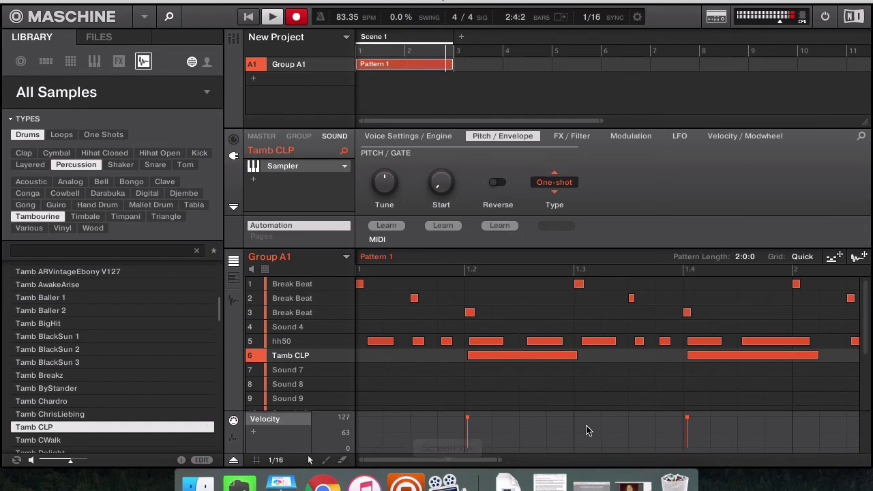
scroll(613, 396, "right", 5)
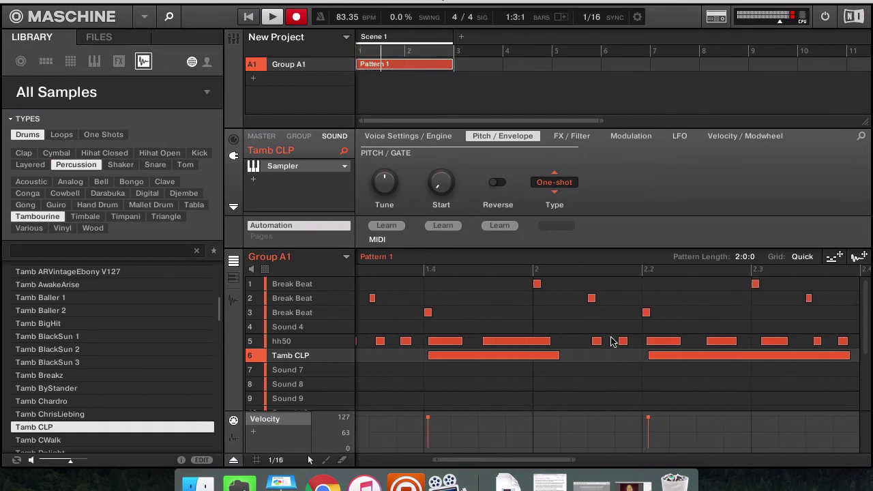
scroll(610, 341, "left", 4)
scroll(392, 327, "left", 2)
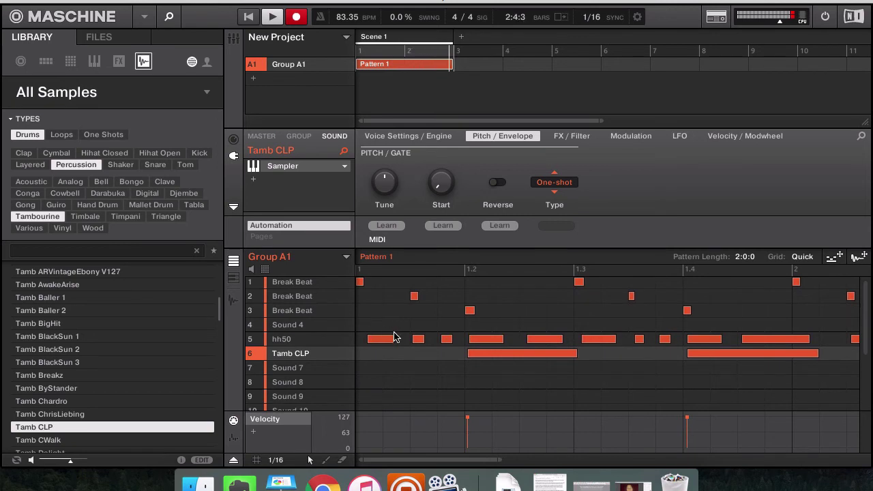
left_click(294, 339)
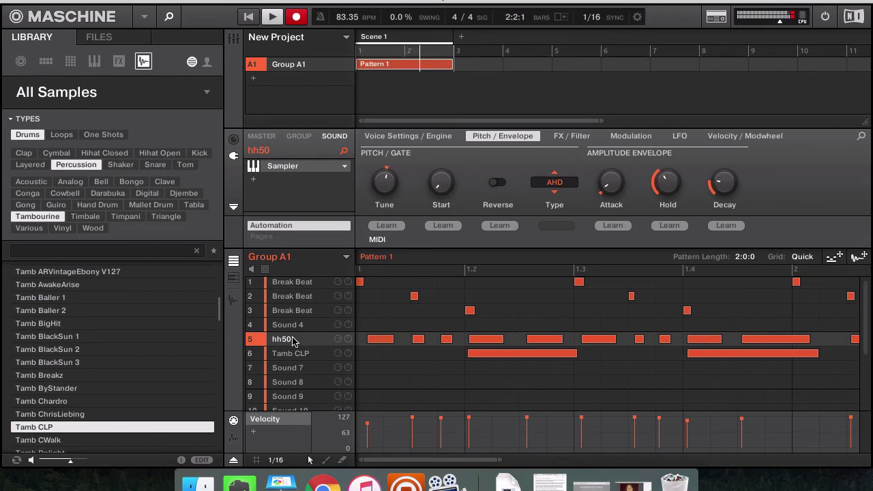
Switch from the hh50 sound to Group A1's settings, browse its effects, and restart playback
left_click(253, 179)
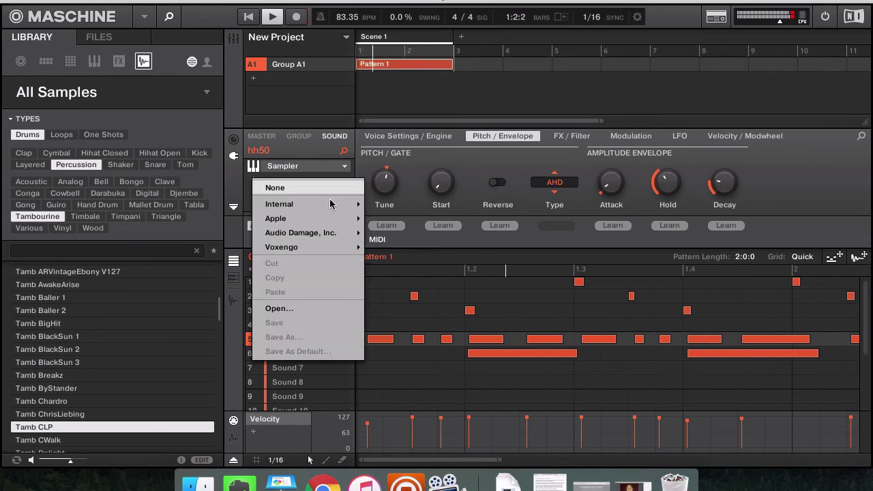
left_click(521, 189)
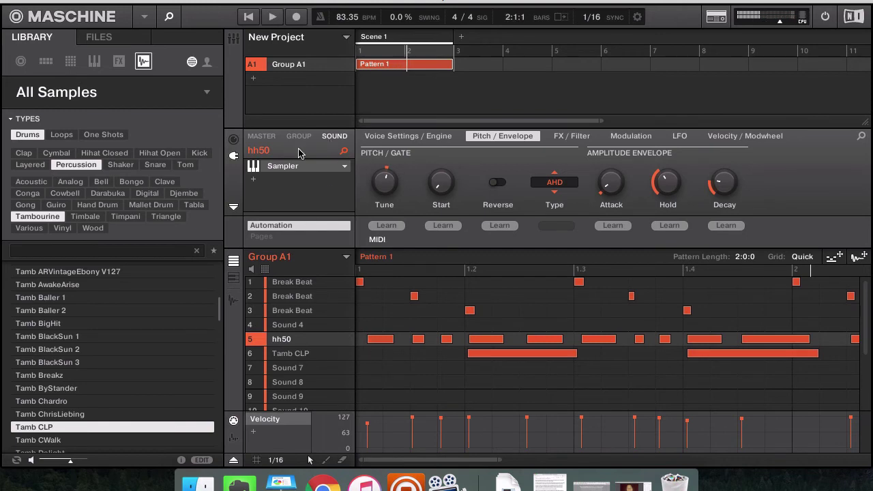
left_click(300, 136)
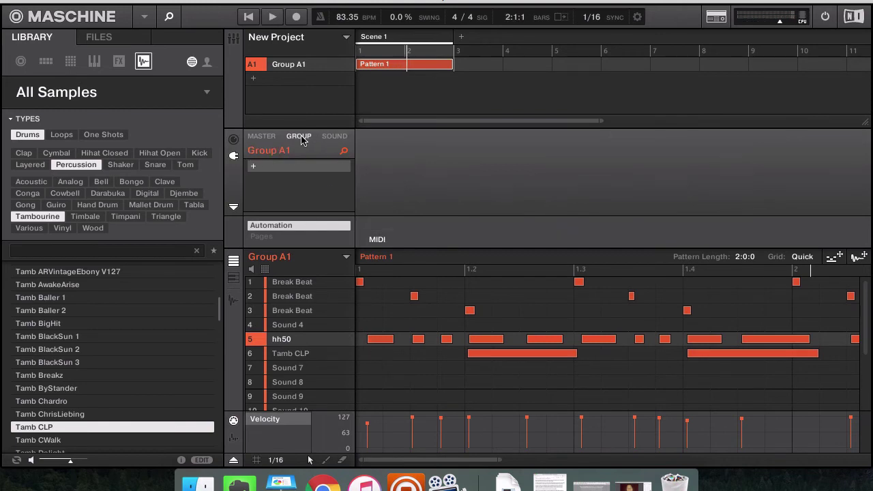
left_click(250, 170)
mouse_move(300, 194)
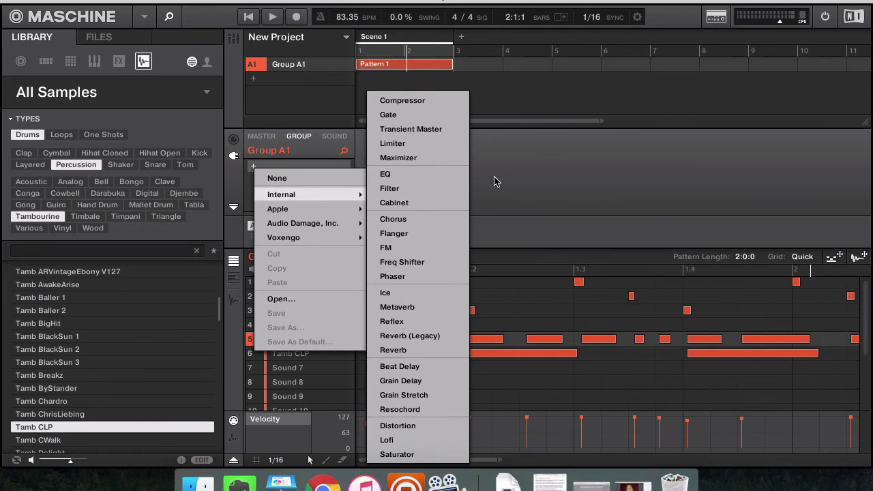
left_click(240, 22)
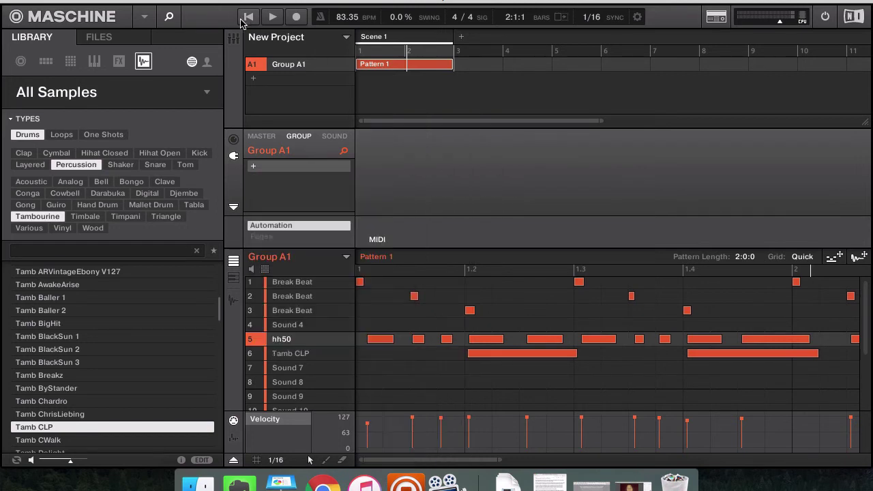
left_click(240, 23)
Load the Internal Chorus effect into Group A1's plug-in slot
left_click(253, 165)
mouse_move(287, 193)
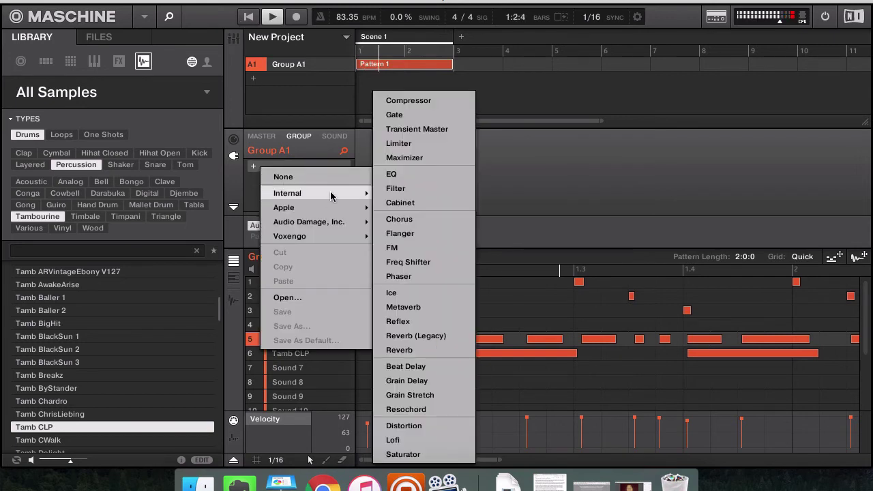
left_click(422, 219)
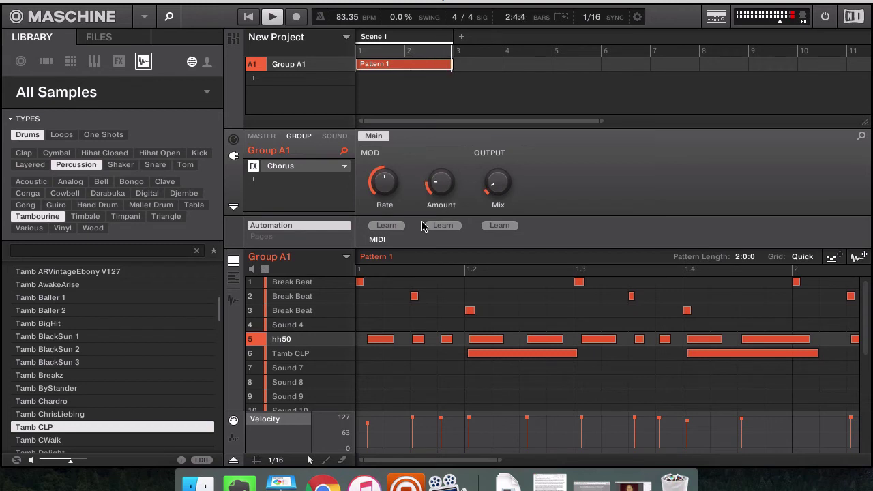
left_click(257, 181)
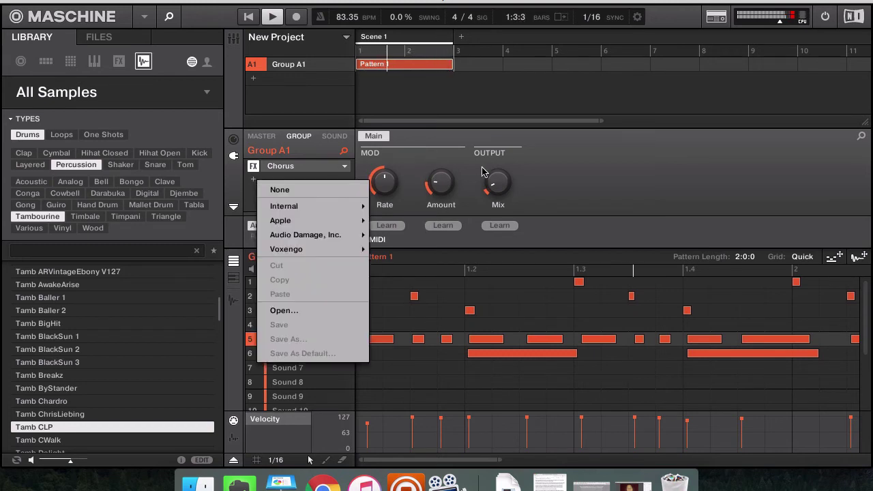
left_click(583, 176)
Add an empty Group B1 below Group A1, stop playback, and return to the Library browser
left_click(254, 78)
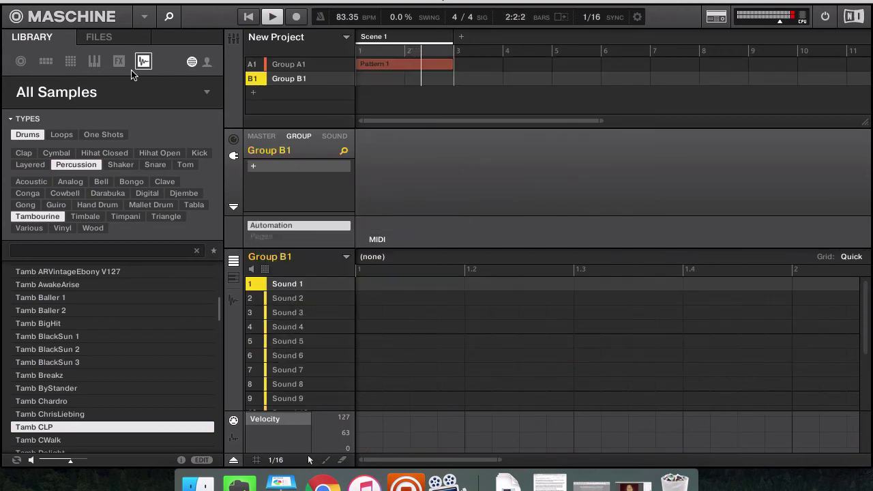
key("space")
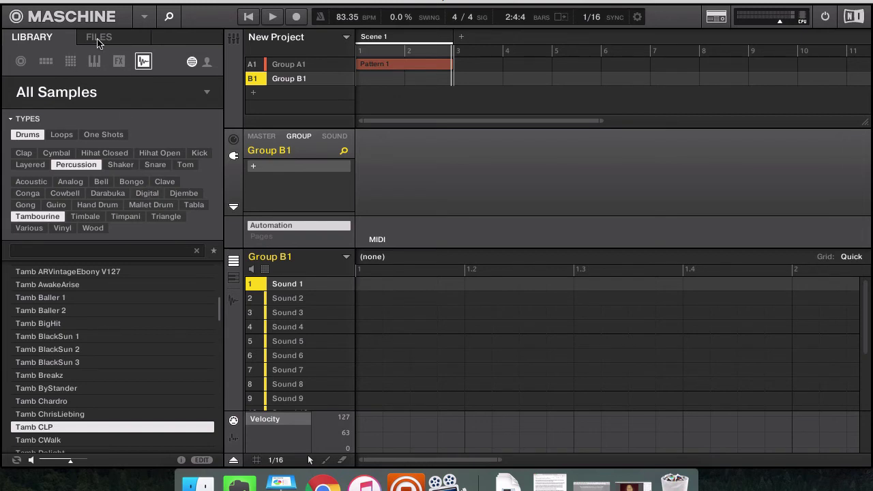
left_click(98, 38)
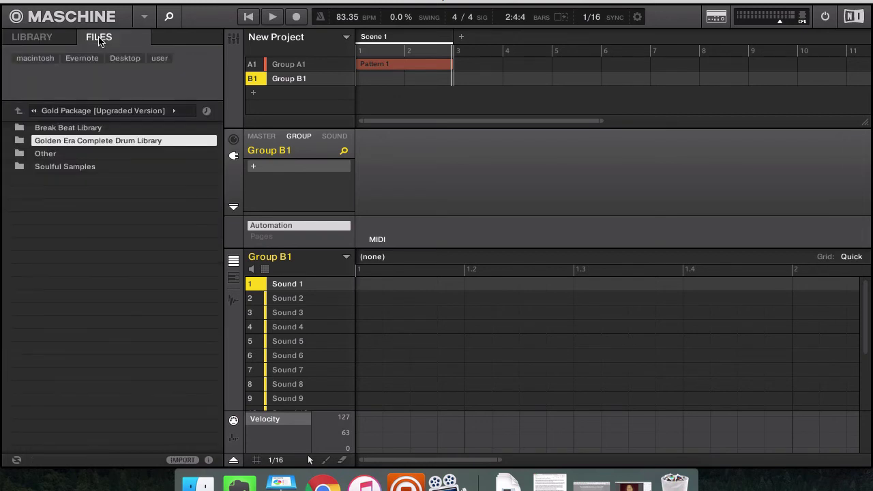
left_click(54, 39)
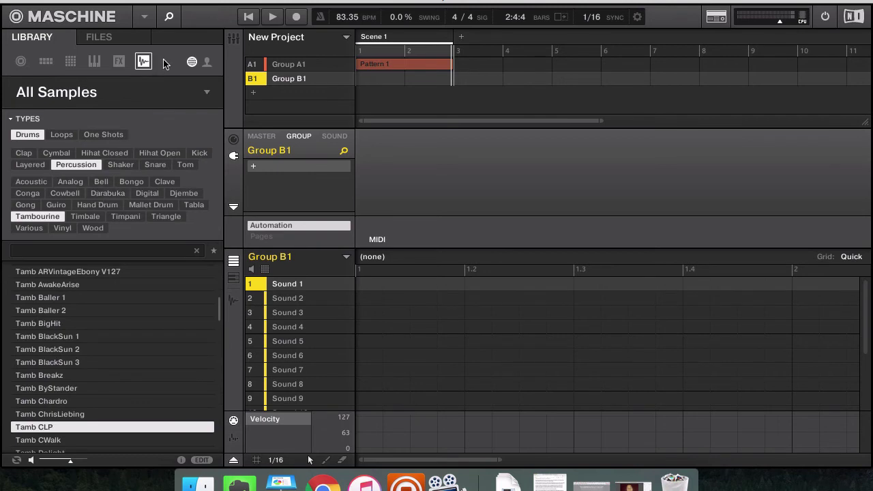
Filter the Library's instrument sounds to the Keys tag
left_click(70, 62)
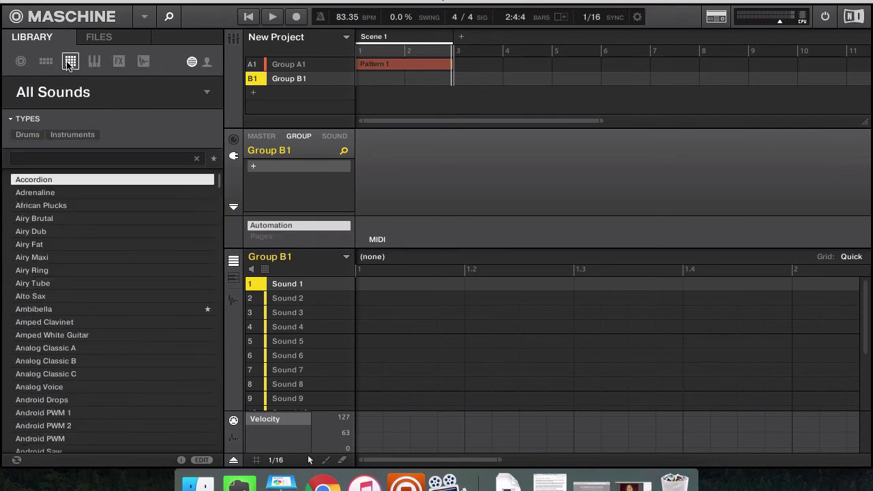
left_click(73, 135)
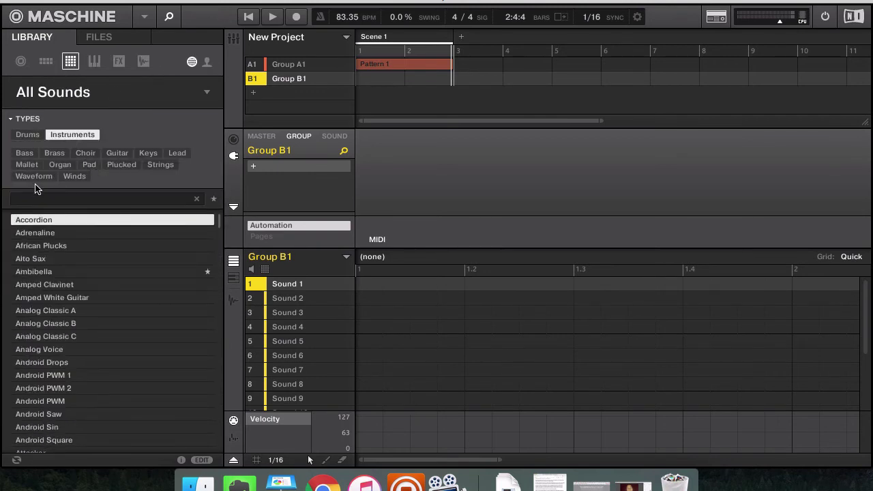
left_click(149, 153)
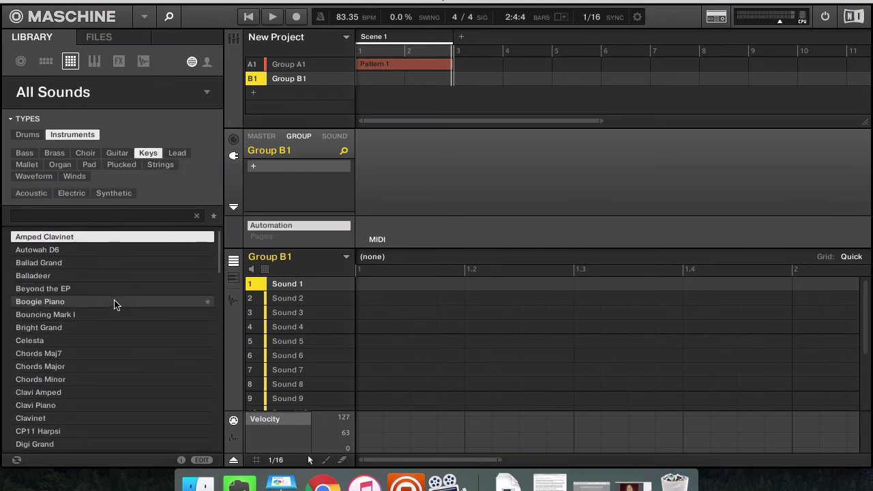
scroll(107, 316, "down", 1)
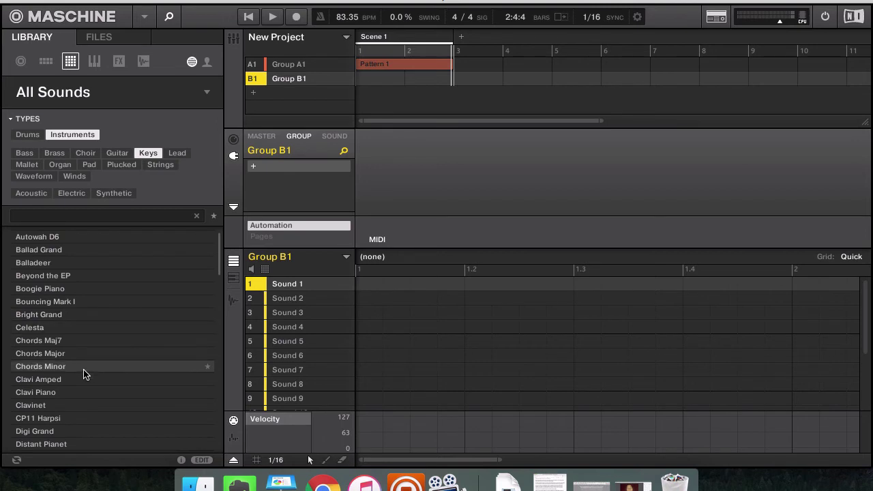
scroll(84, 372, "down", 4)
scroll(84, 373, "down", 1)
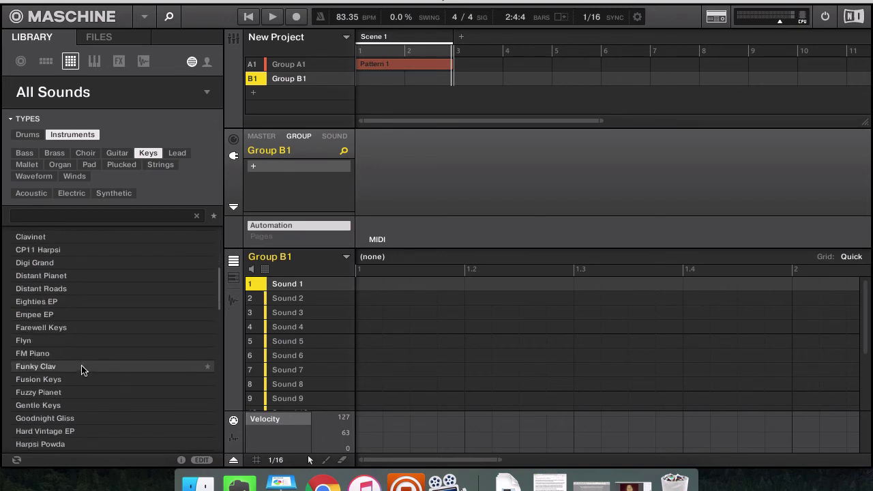
scroll(101, 318, "down", 5)
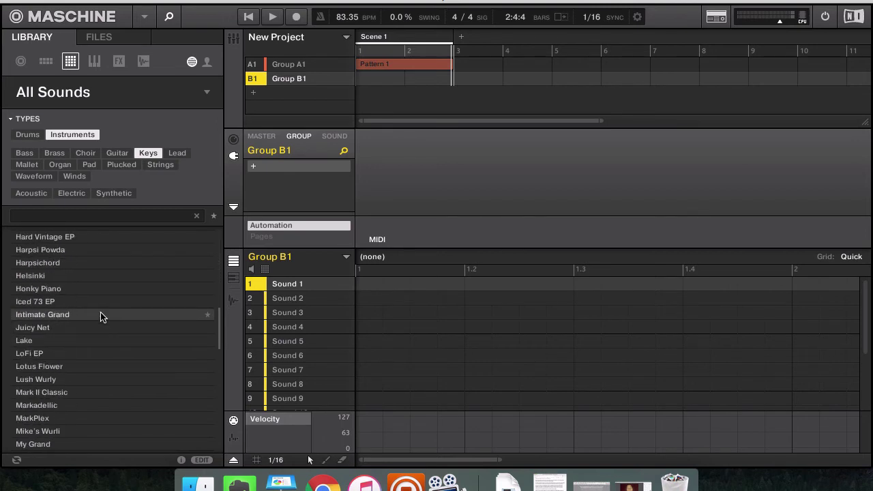
scroll(100, 317, "up", 1)
Load Iced 73 EP, then Phased 73 Rhodes, into Group B1's Sound 1
left_click(101, 317)
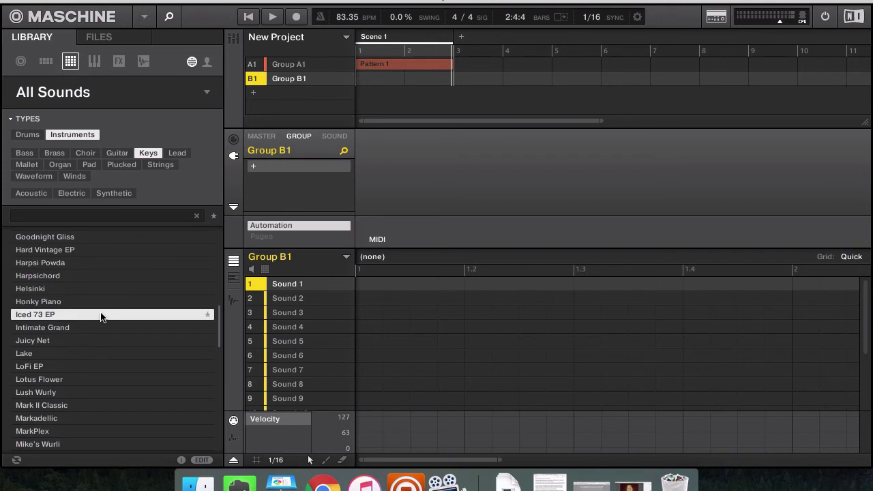
double_click(100, 317)
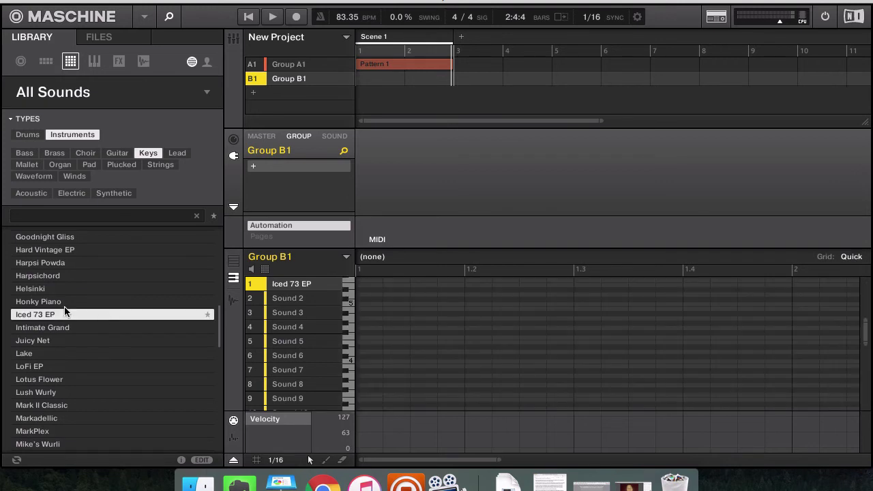
scroll(72, 326, "down", 4)
double_click(76, 341)
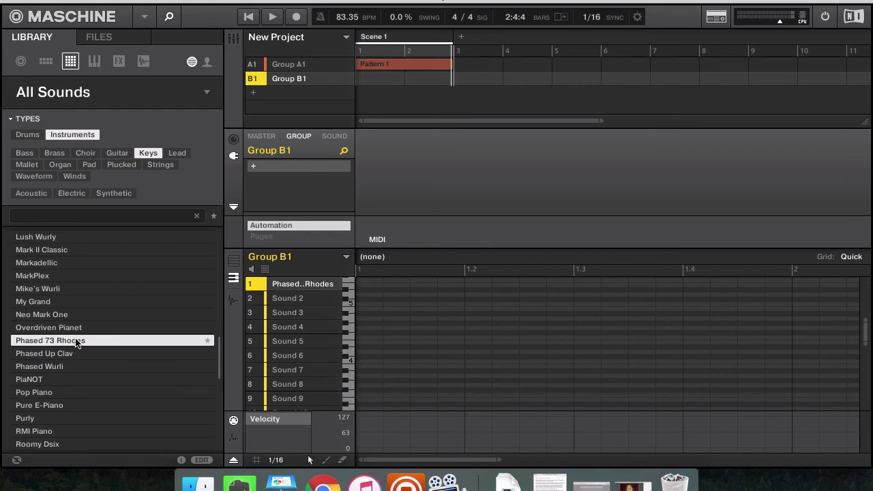
Load Mike's Wurli into Group B1's slot 1 in place of Phased 73 Rhodes, then stop playback
double_click(36, 289)
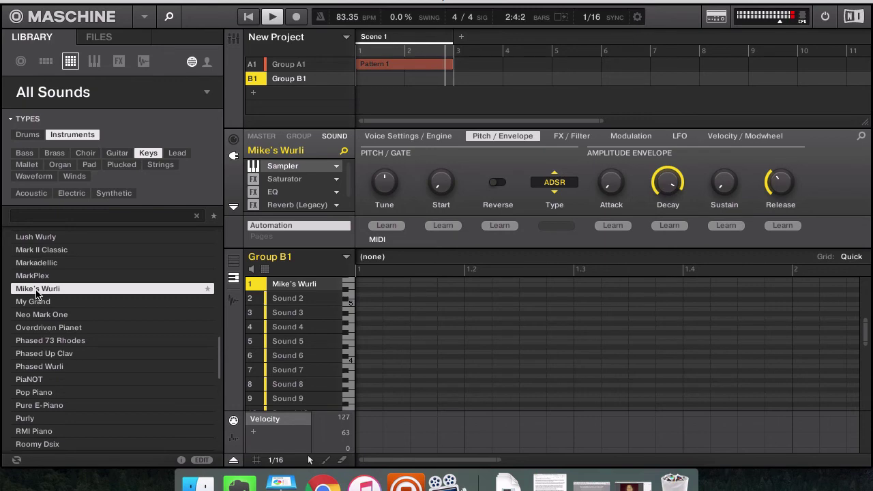
key("space")
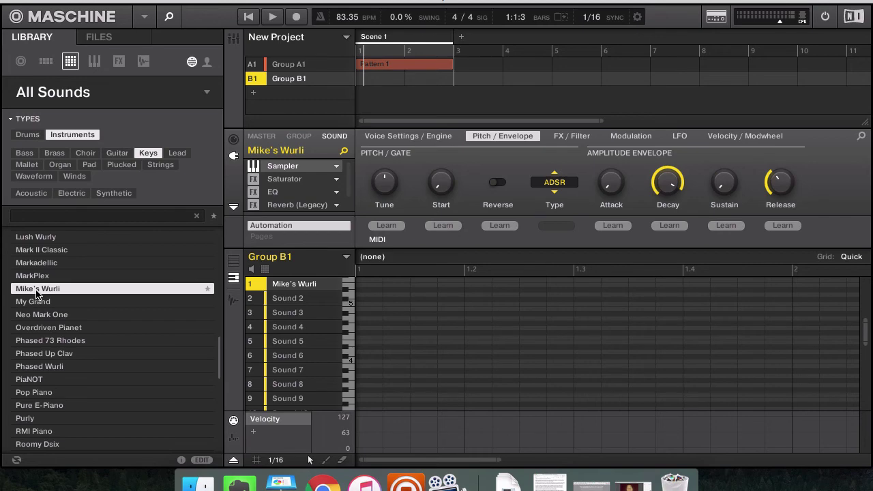
Leave Maschine and restore the minimized My Awesome Landing Page Chrome window
key("super+Tab")
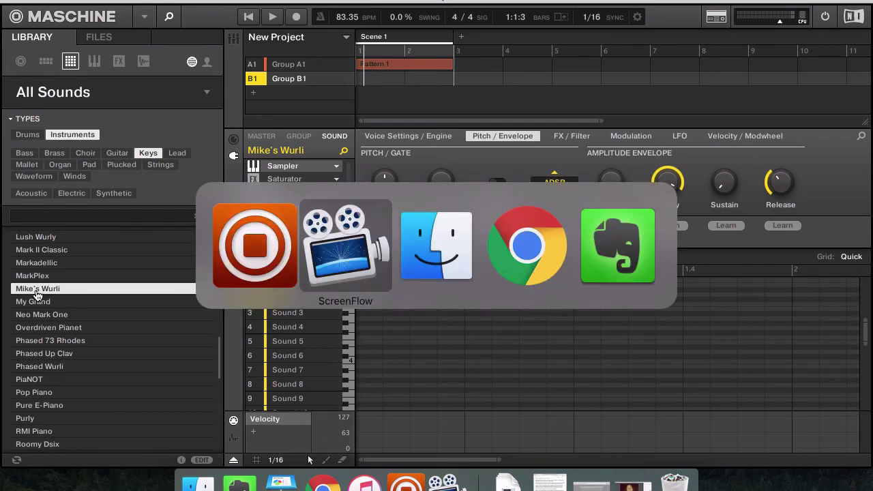
key("super+Tab")
key("super+Tab")
key("Escape")
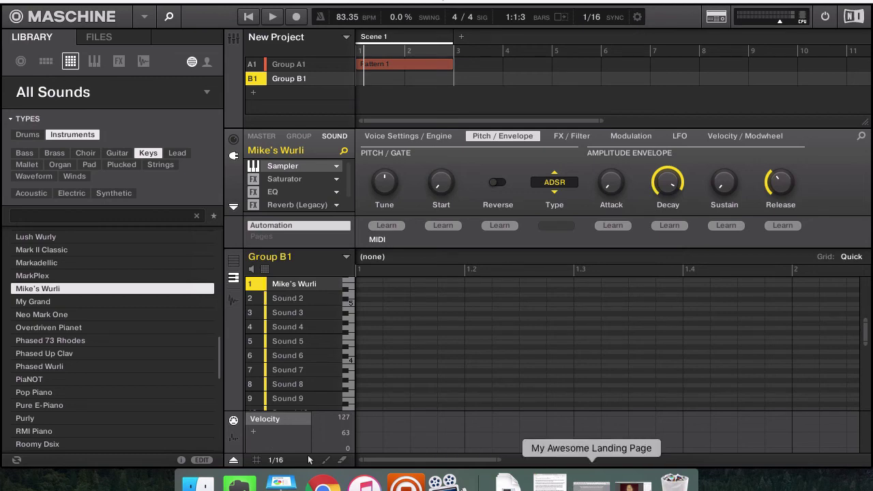
left_click(591, 484)
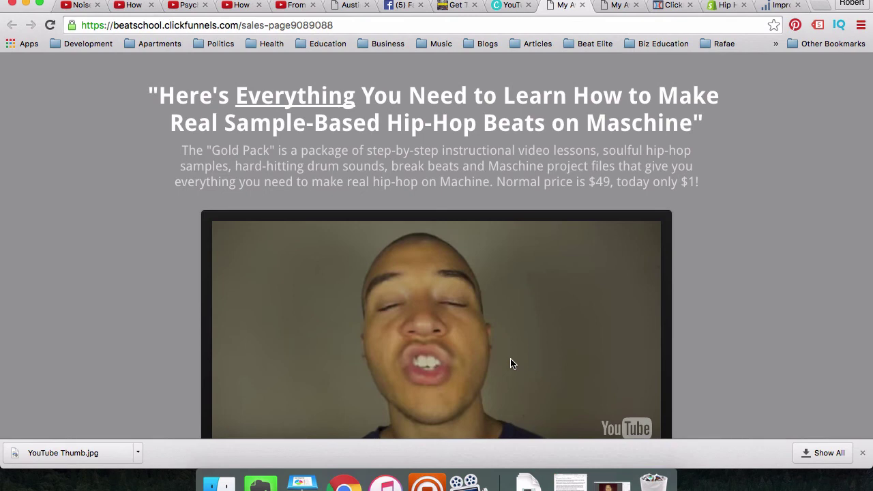
Scroll through the Gold Pack sales page's FAQ and footer, ending at the $1 order button
scroll(513, 364, "down", 3)
scroll(513, 363, "down", 2)
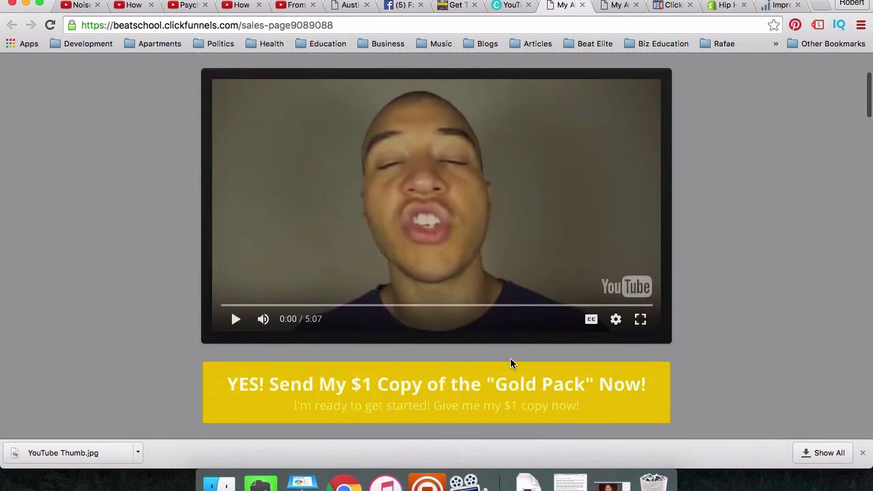
scroll(512, 363, "up", 2)
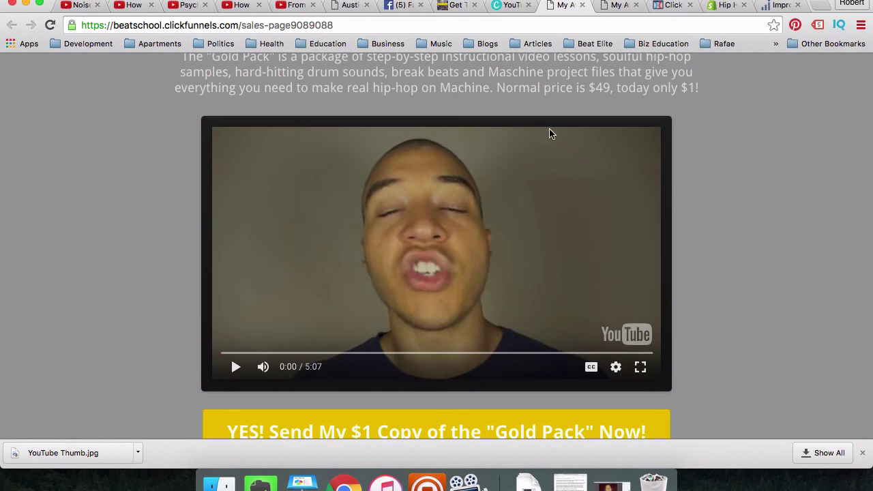
scroll(557, 190, "up", 3)
scroll(557, 189, "down", 3)
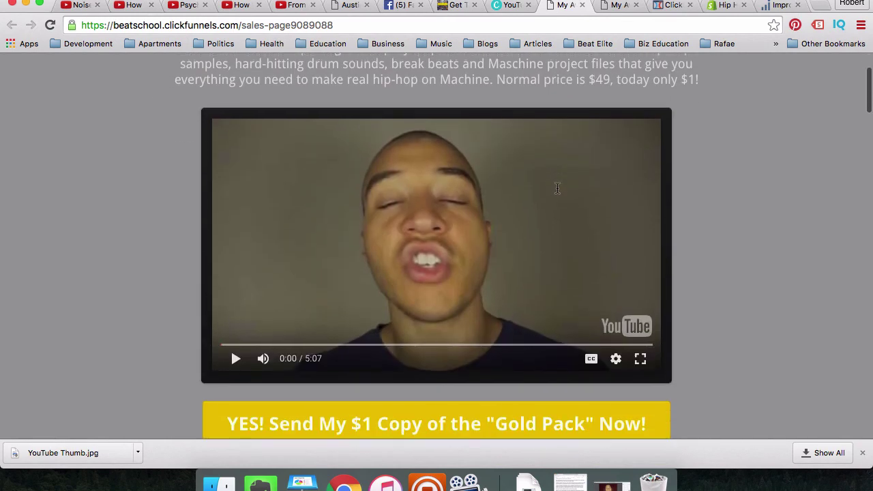
scroll(557, 188, "down", 5)
scroll(557, 188, "up", 3)
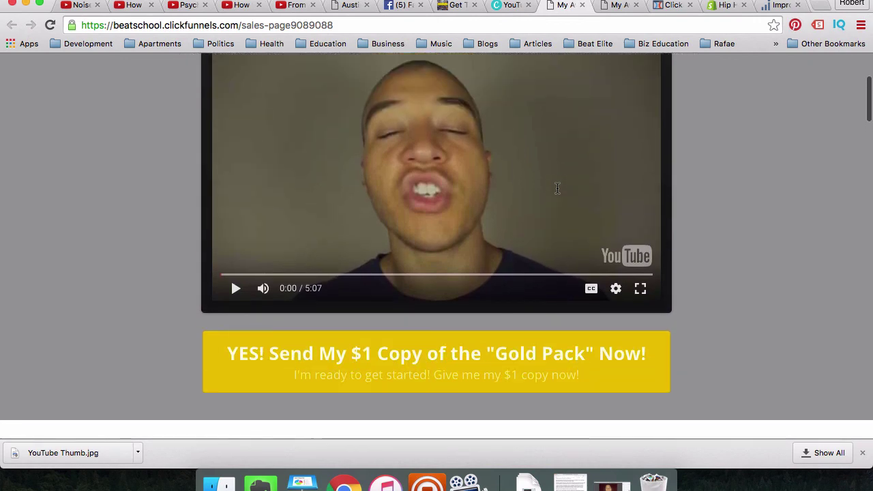
scroll(557, 188, "down", 5)
scroll(557, 188, "up", 6)
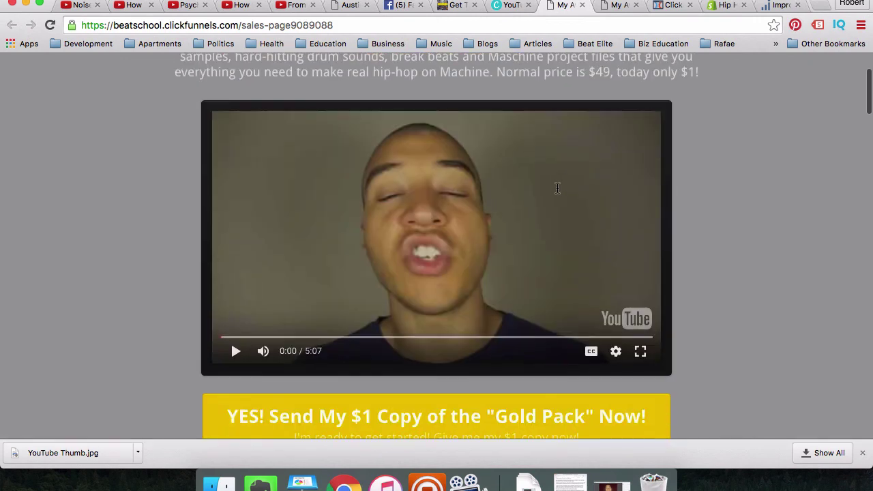
scroll(398, 148, "down", 8)
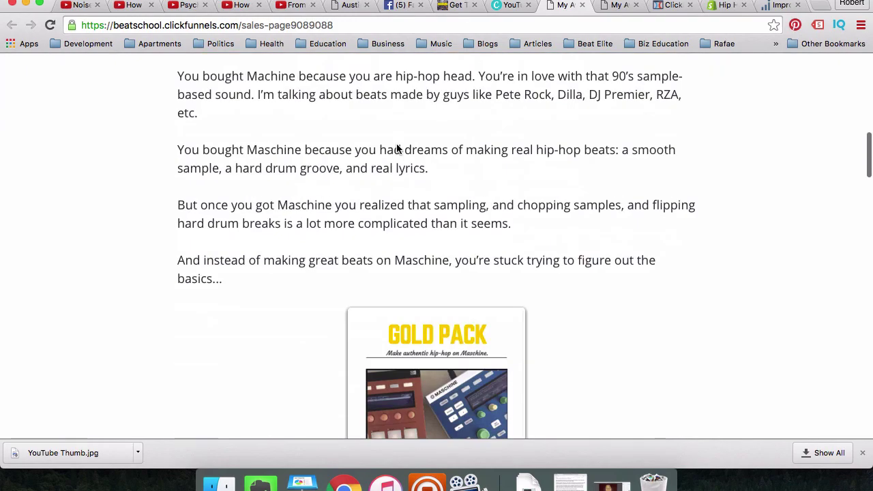
scroll(398, 148, "down", 12)
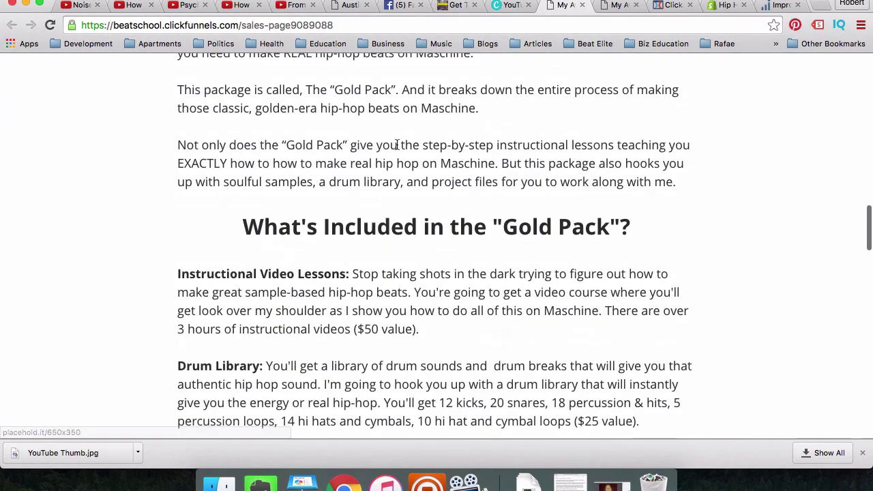
scroll(398, 145, "down", 7)
scroll(397, 145, "down", 5)
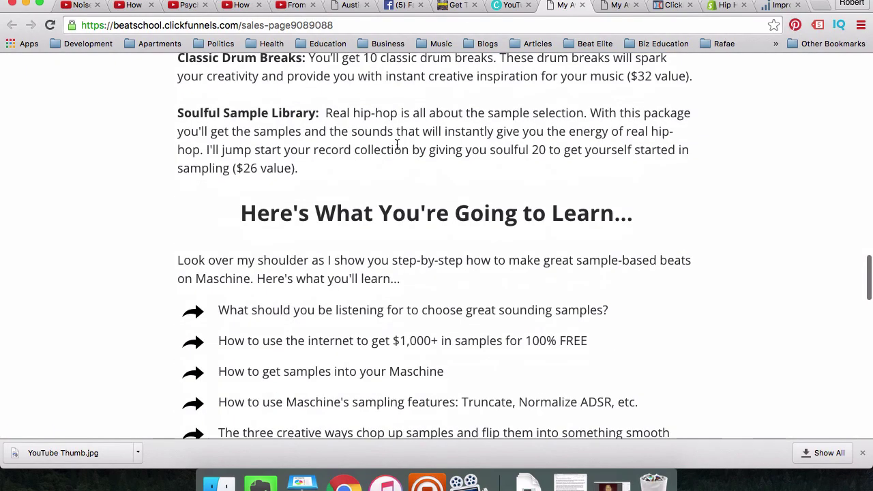
scroll(397, 144, "down", 10)
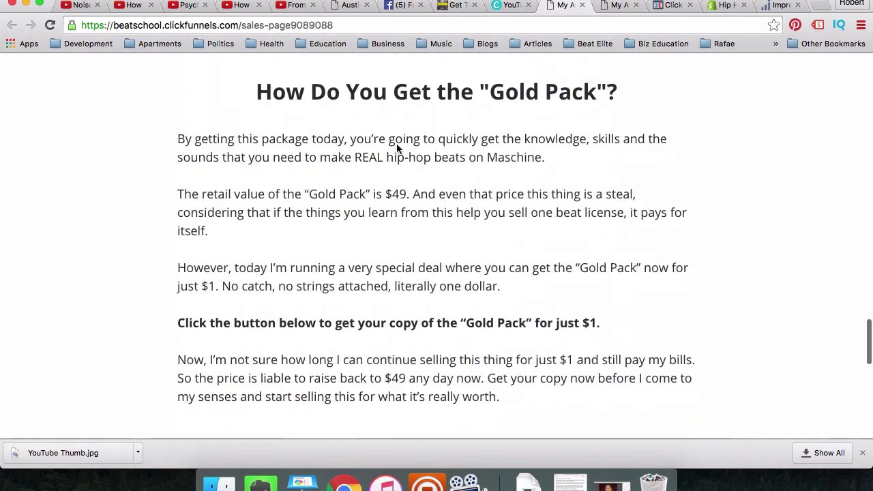
scroll(397, 143, "down", 10)
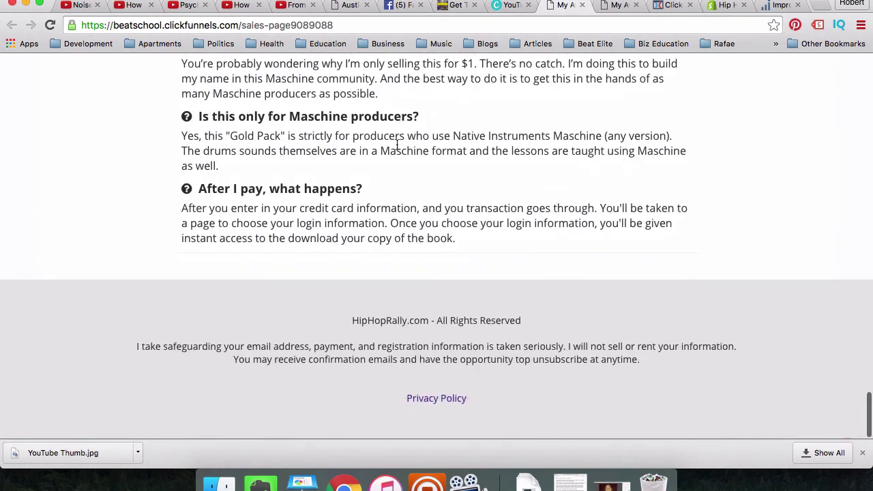
scroll(397, 144, "up", 20)
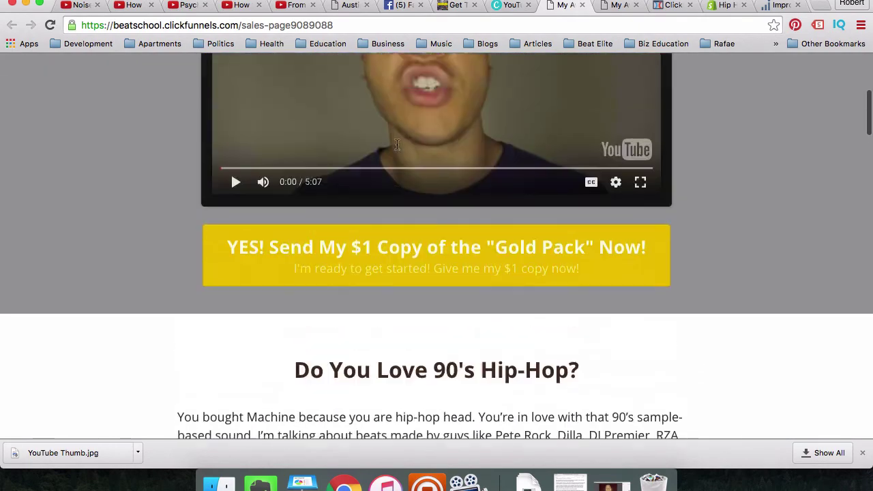
scroll(419, 207, "down", 5)
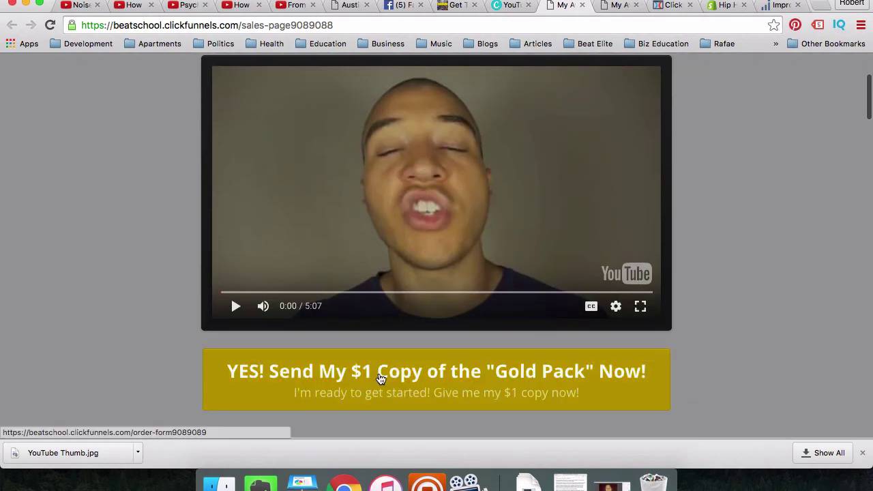
Open the $1 Gold Pack order form, highlight its Gold Pack line, then view the thank-you page
left_click(380, 379)
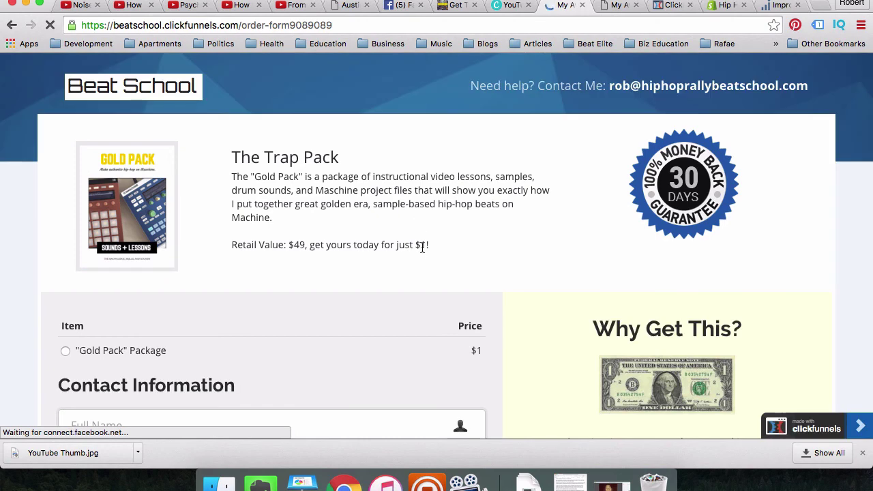
scroll(497, 215, "down", 3)
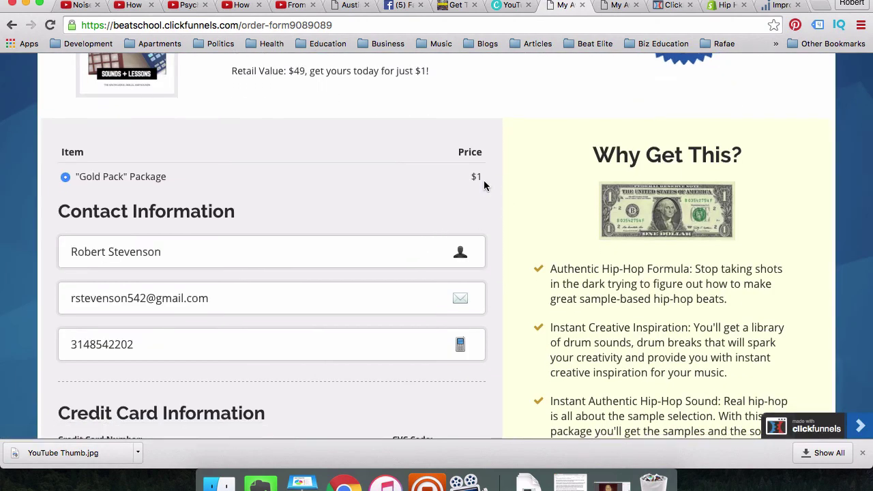
triple_click(457, 178)
left_click(617, 5)
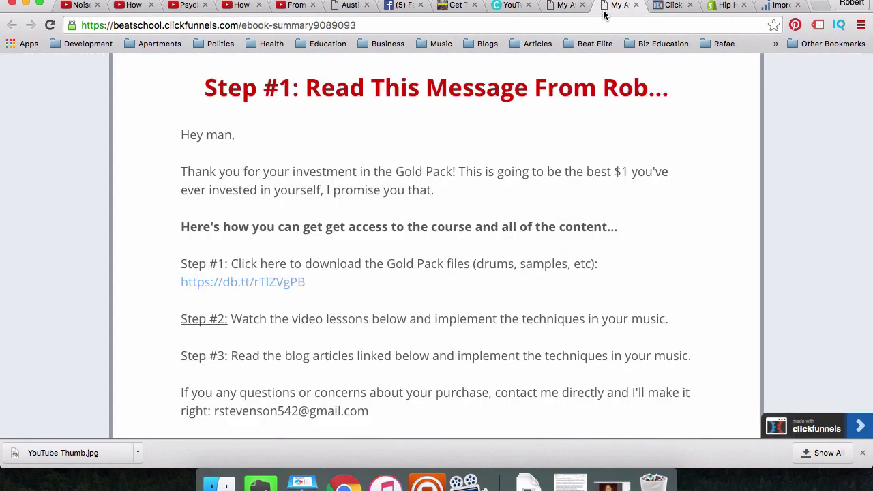
Scroll through the thank-you page's video lessons and reading links
scroll(507, 239, "down", 4)
scroll(507, 238, "down", 3)
scroll(505, 237, "up", 10)
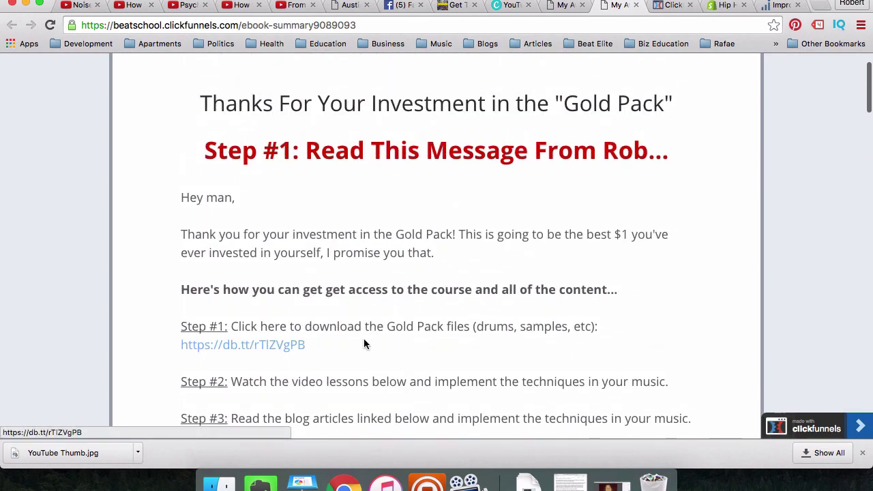
scroll(326, 328, "down", 1)
scroll(326, 328, "down", 15)
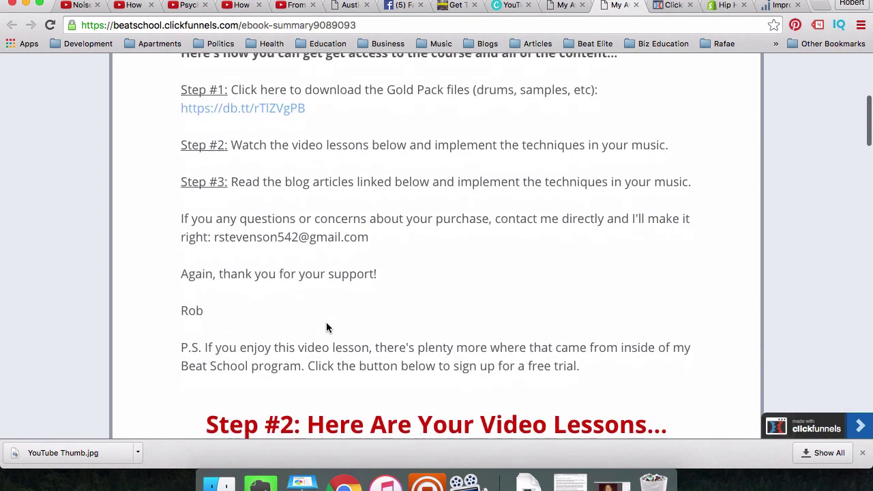
scroll(328, 329, "down", 20)
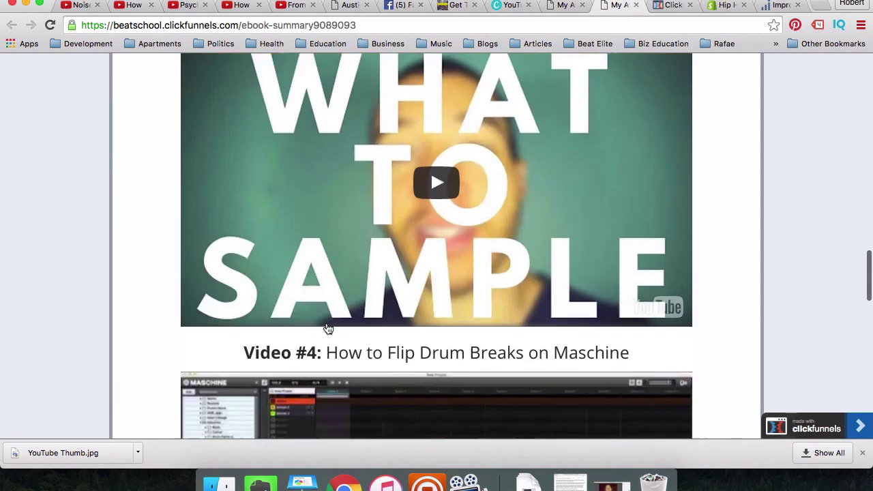
scroll(328, 329, "down", 7)
scroll(326, 327, "up", 7)
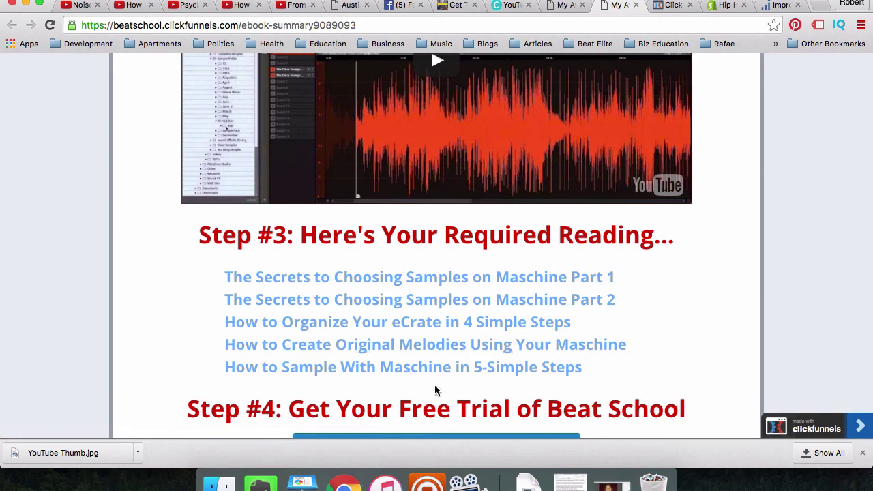
scroll(424, 363, "up", 10)
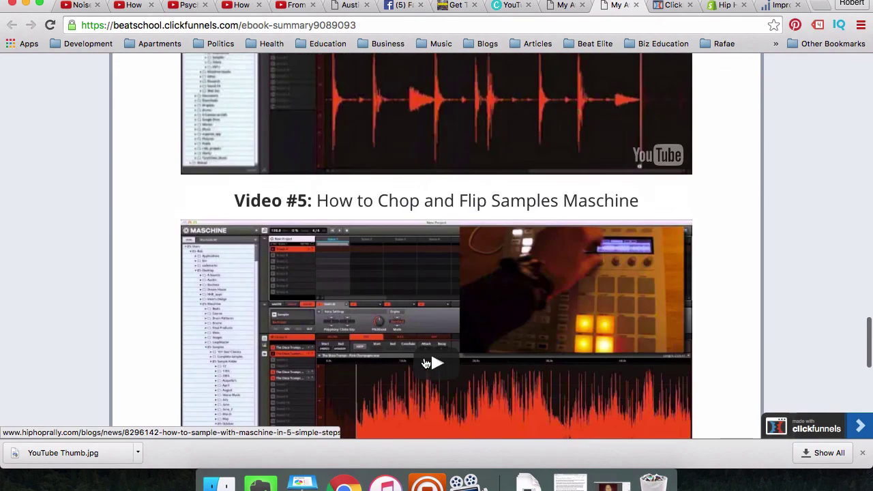
scroll(529, 359, "down", 5)
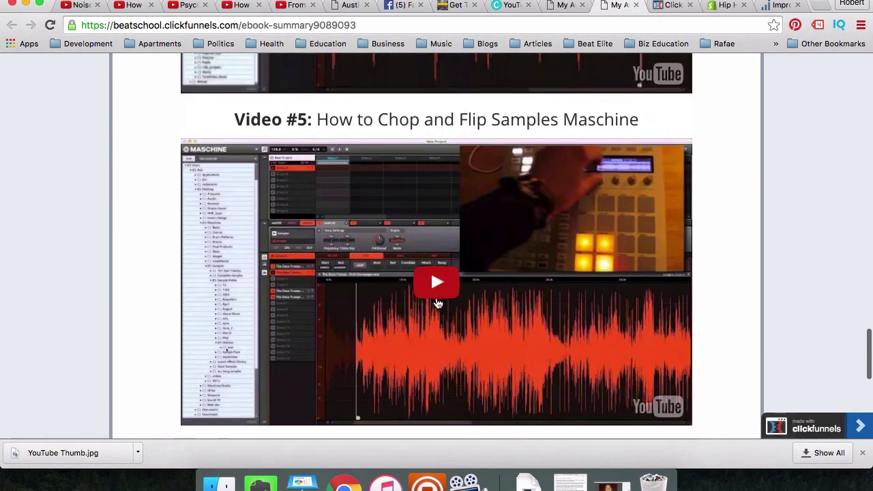
Briefly play and pause Video #5 on chopping samples, then scroll back to the top
left_click(438, 302)
left_click(412, 317)
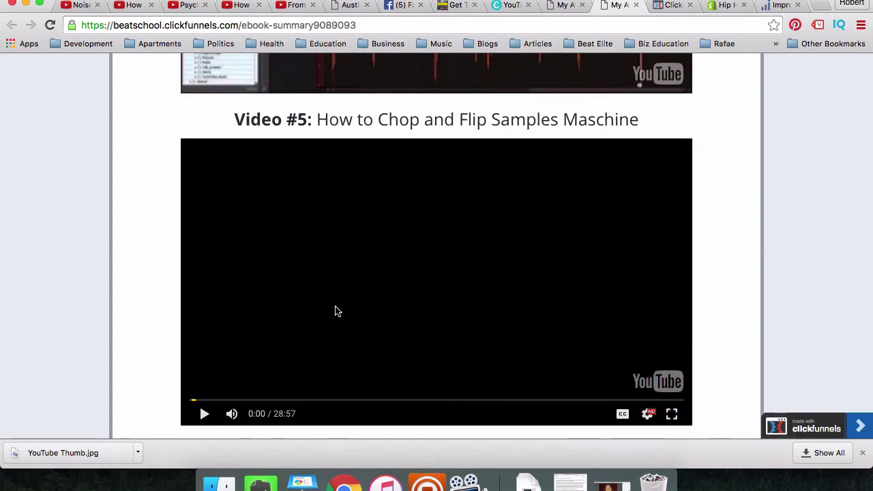
scroll(335, 308, "up", 3)
scroll(419, 245, "up", 3)
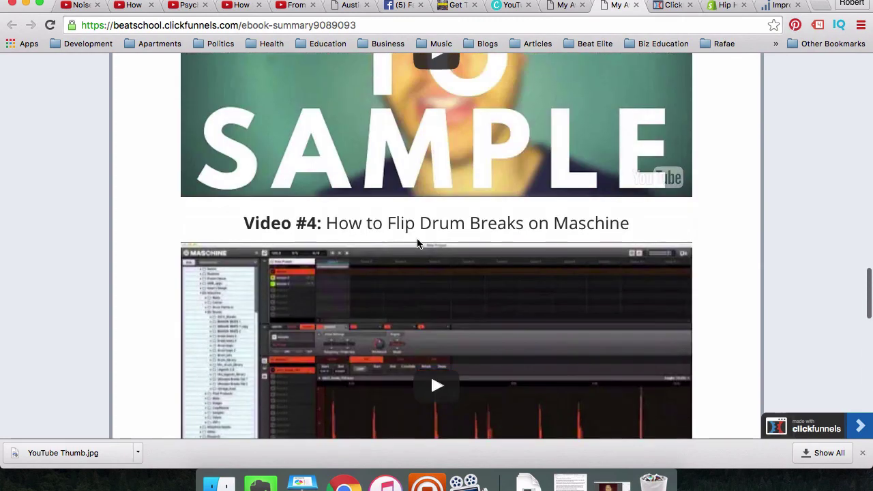
scroll(418, 244, "down", 5)
scroll(419, 244, "up", 4)
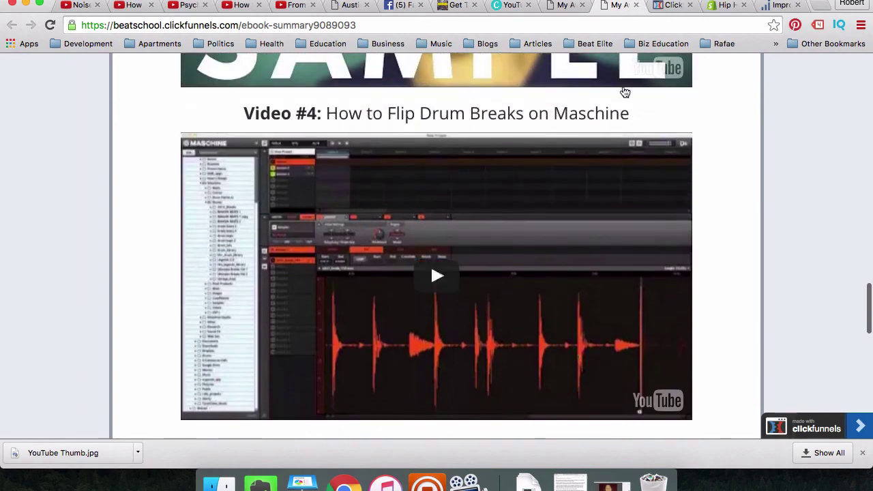
scroll(627, 92, "down", 5)
scroll(552, 258, "up", 17)
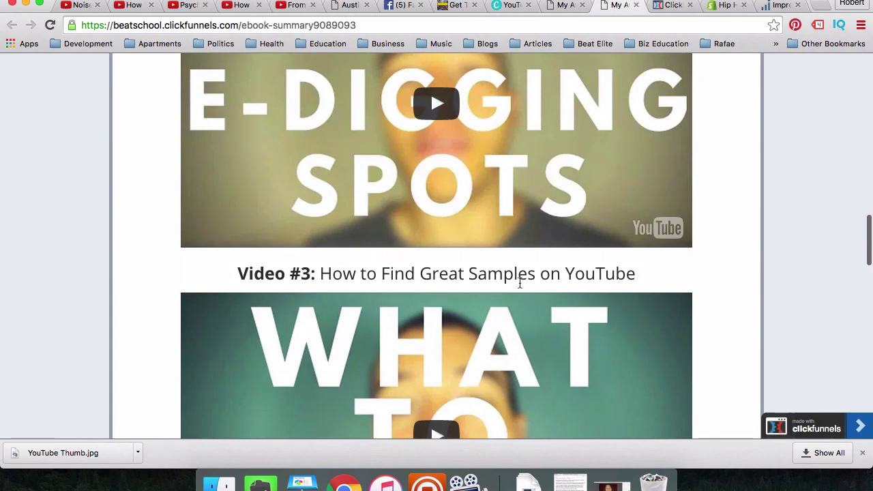
scroll(520, 277, "up", 5)
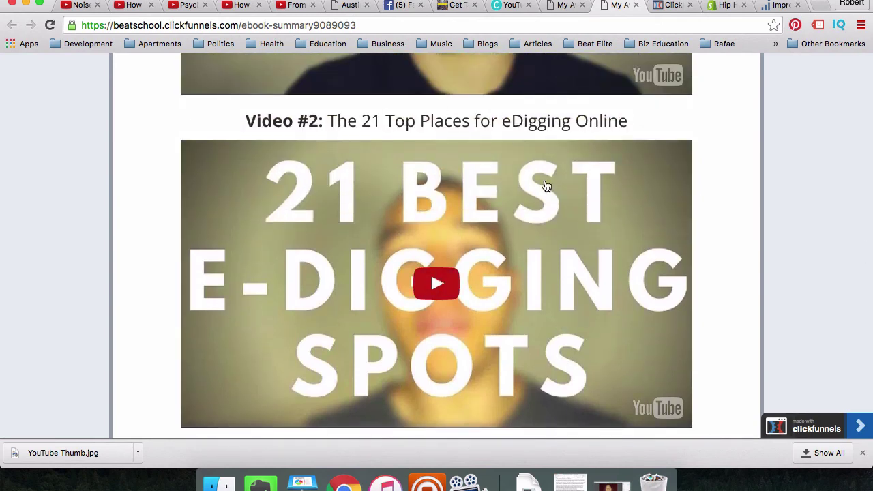
scroll(545, 186, "up", 4)
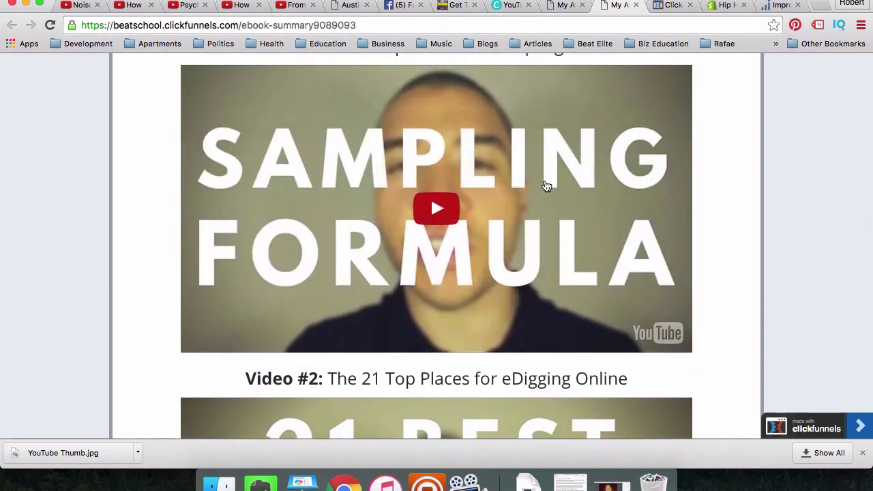
scroll(576, 239, "up", 5)
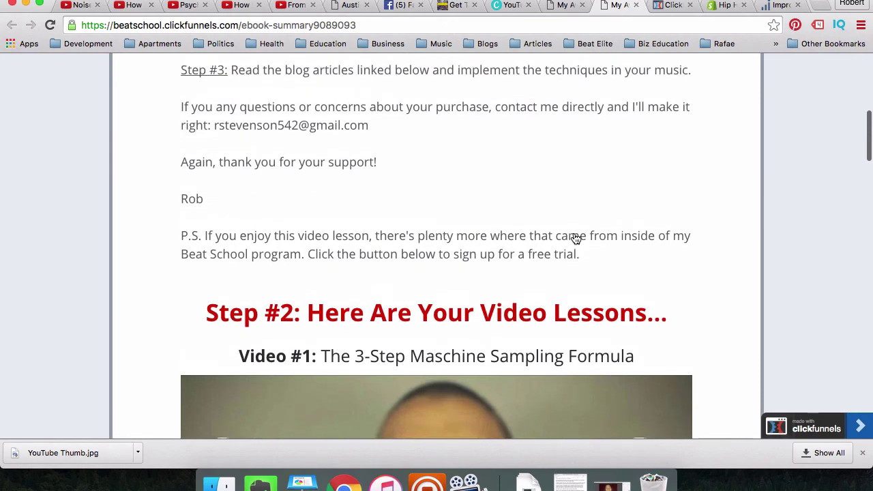
scroll(576, 238, "up", 3)
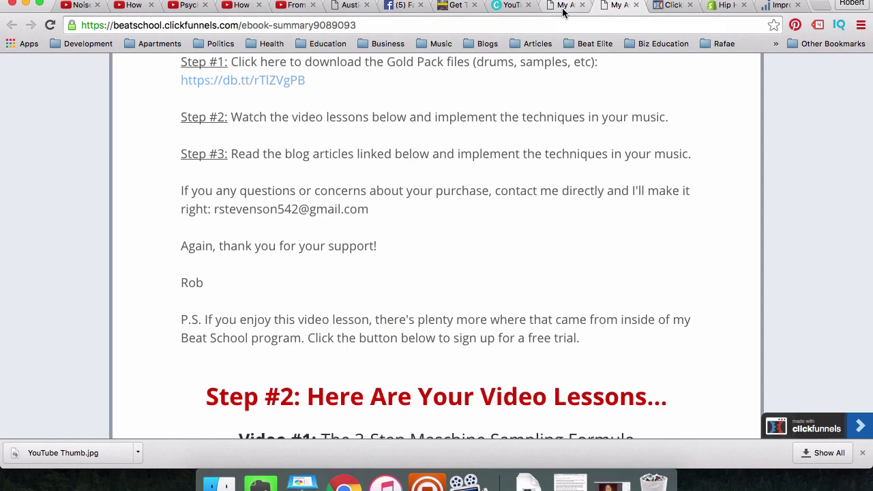
scroll(552, 148, "up", 5)
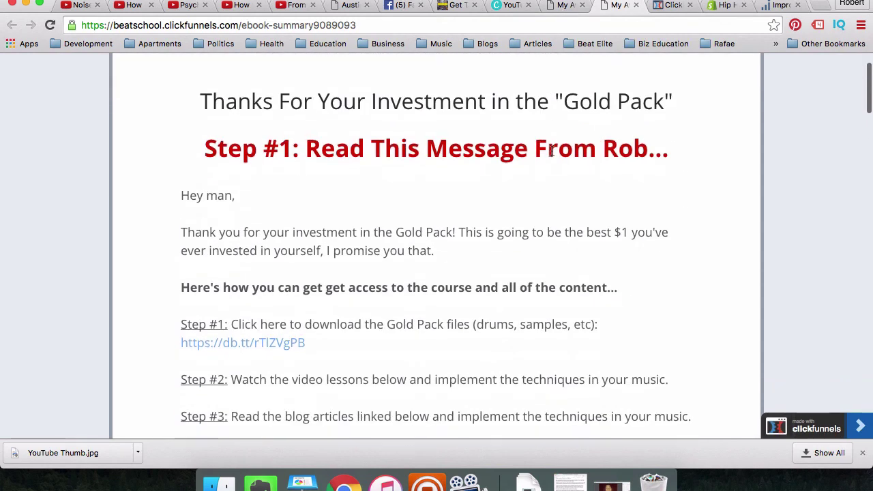